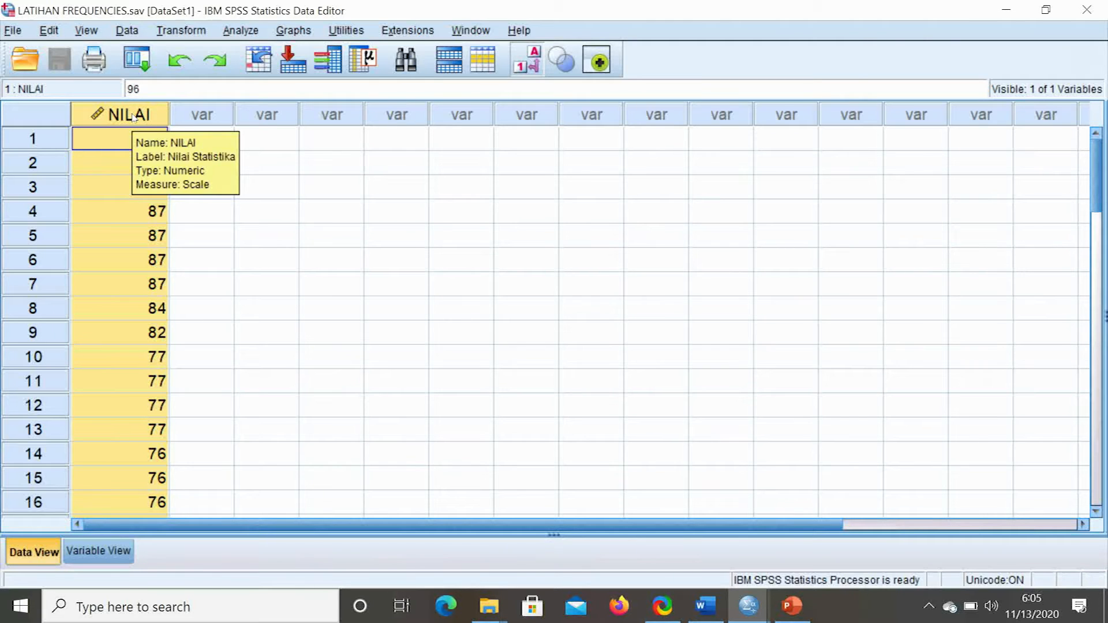
Sort the dataset by the NILAI variable in ascending order.
right_click(133, 117)
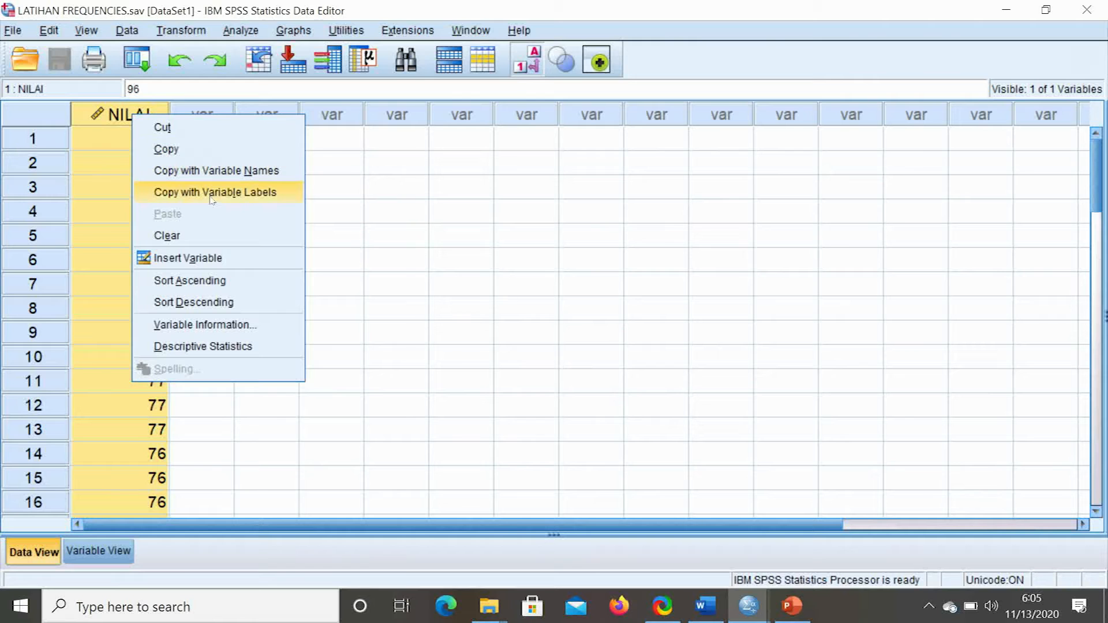
left_click(196, 281)
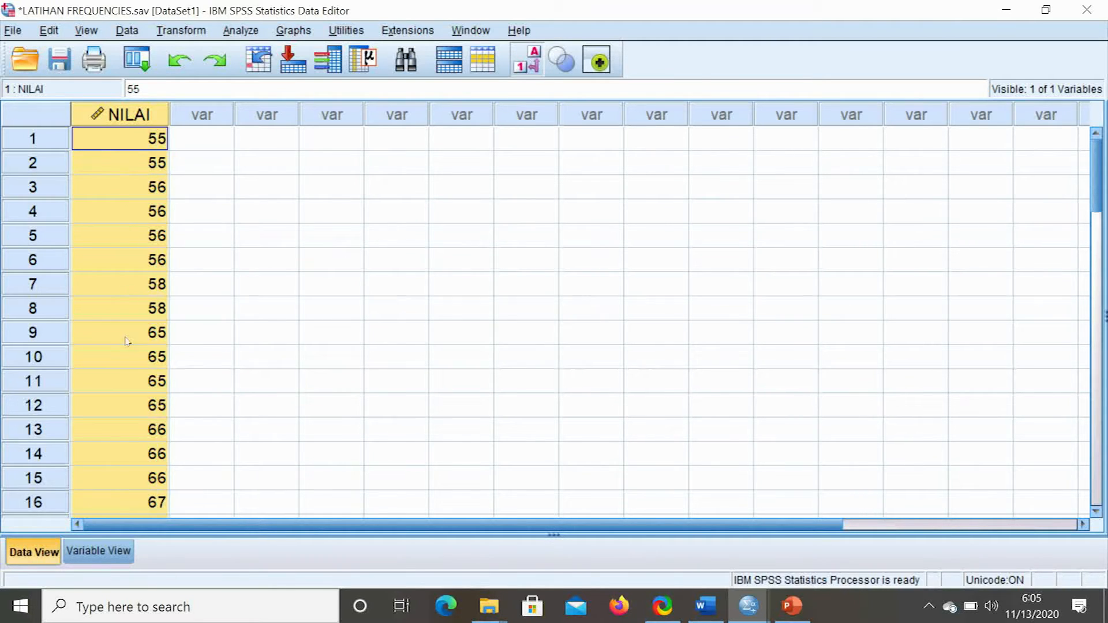
left_click(119, 143)
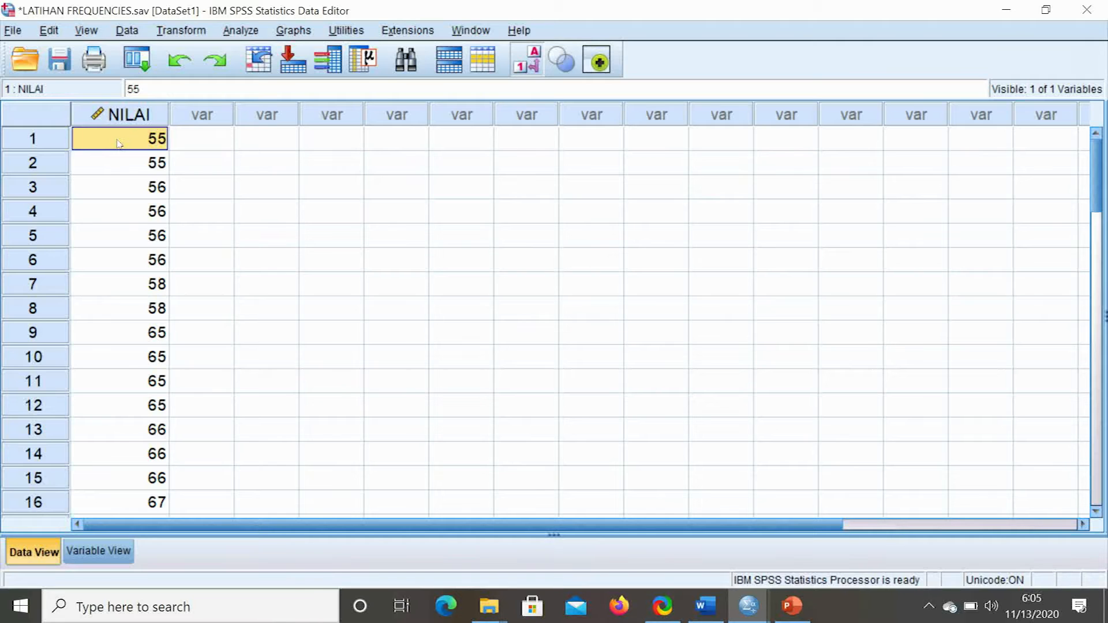
Run a Frequencies analysis with frequency tables on Nilai Statistika and review the Statistics and Nilai Statistika output tables.
left_click(241, 32)
mouse_move(270, 79)
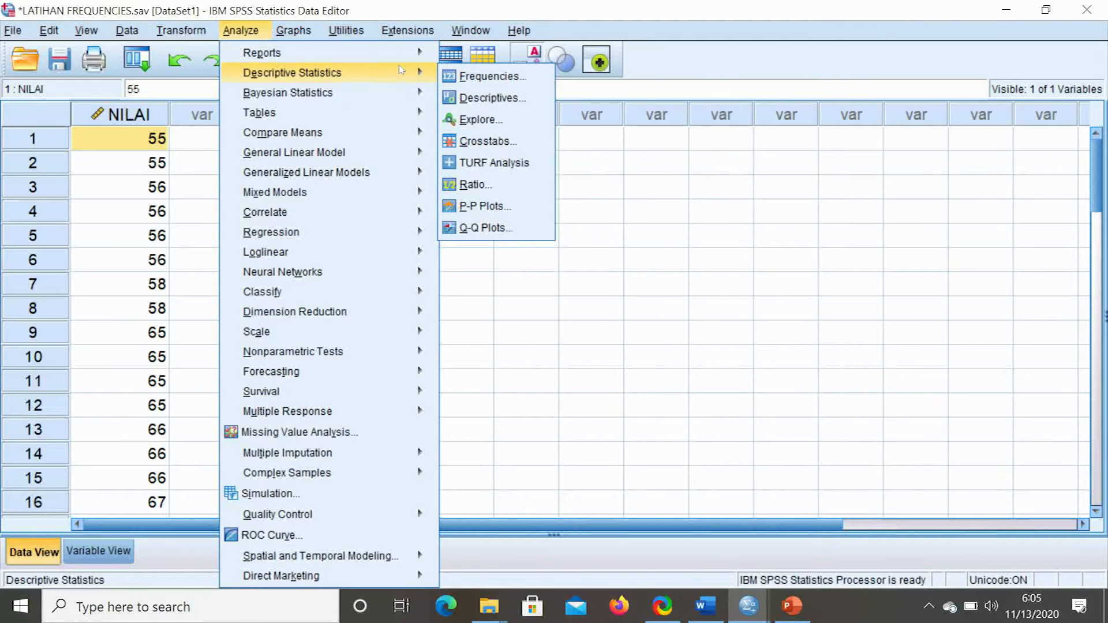
left_click(472, 77)
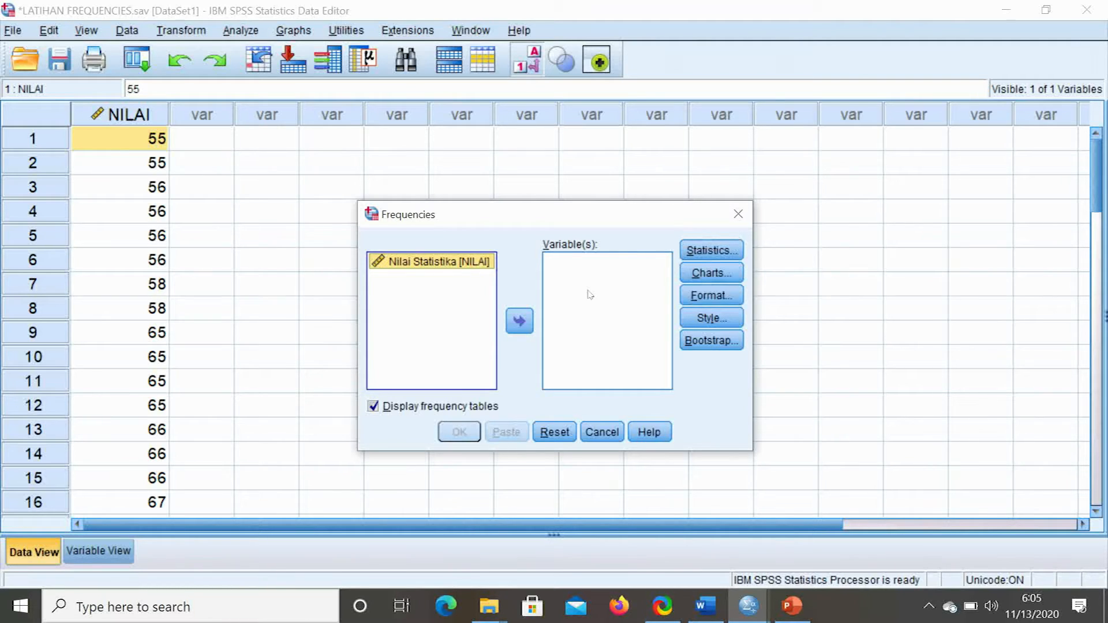
left_click(472, 266)
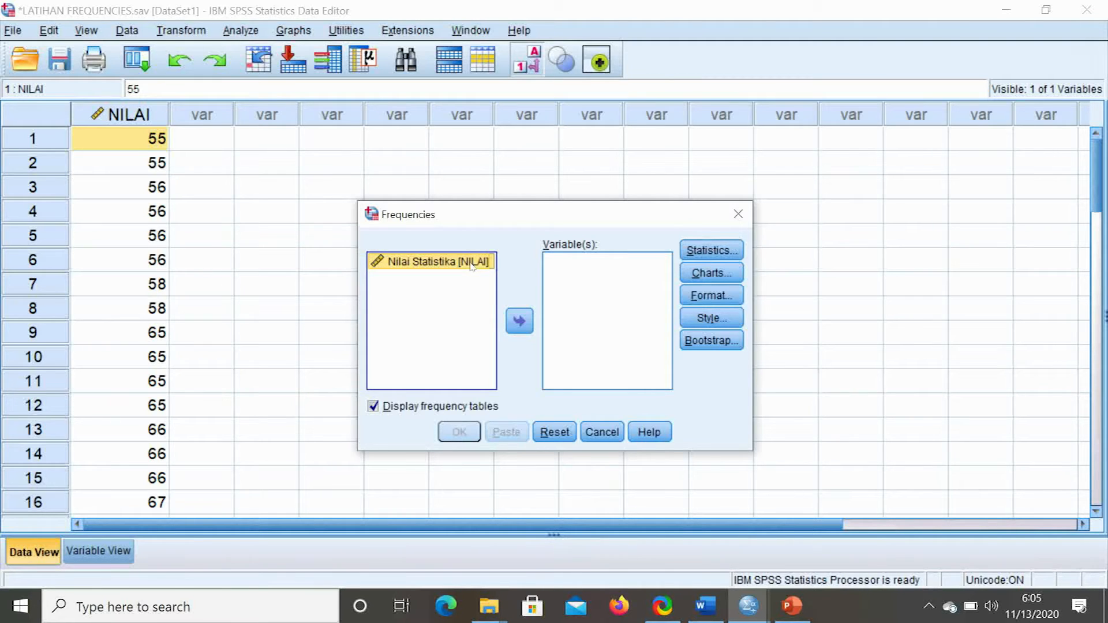
double_click(472, 267)
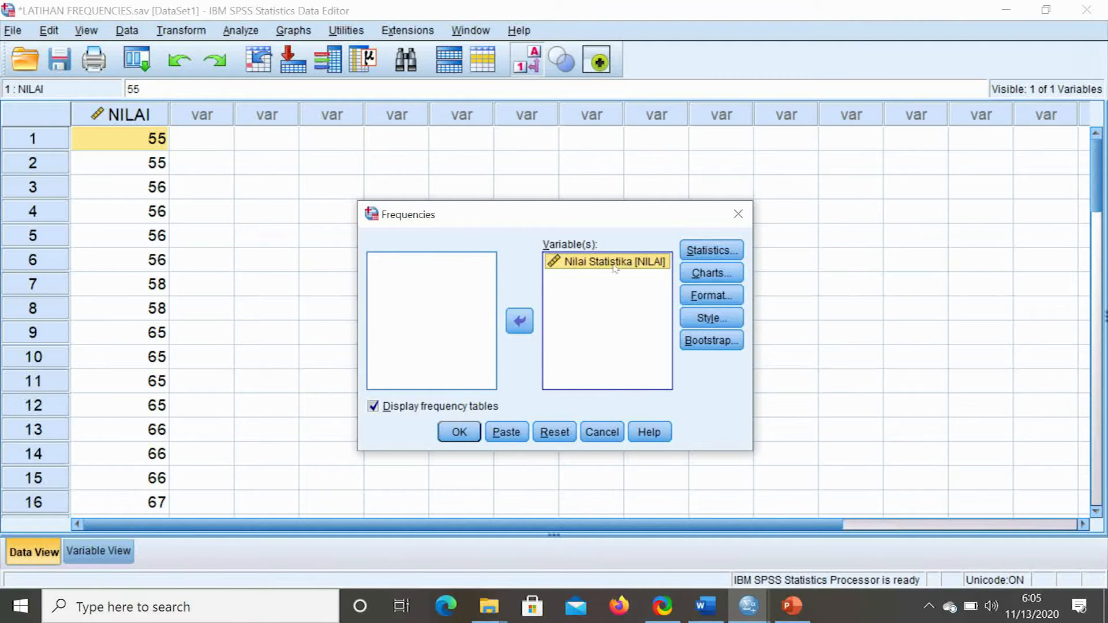
left_click(460, 433)
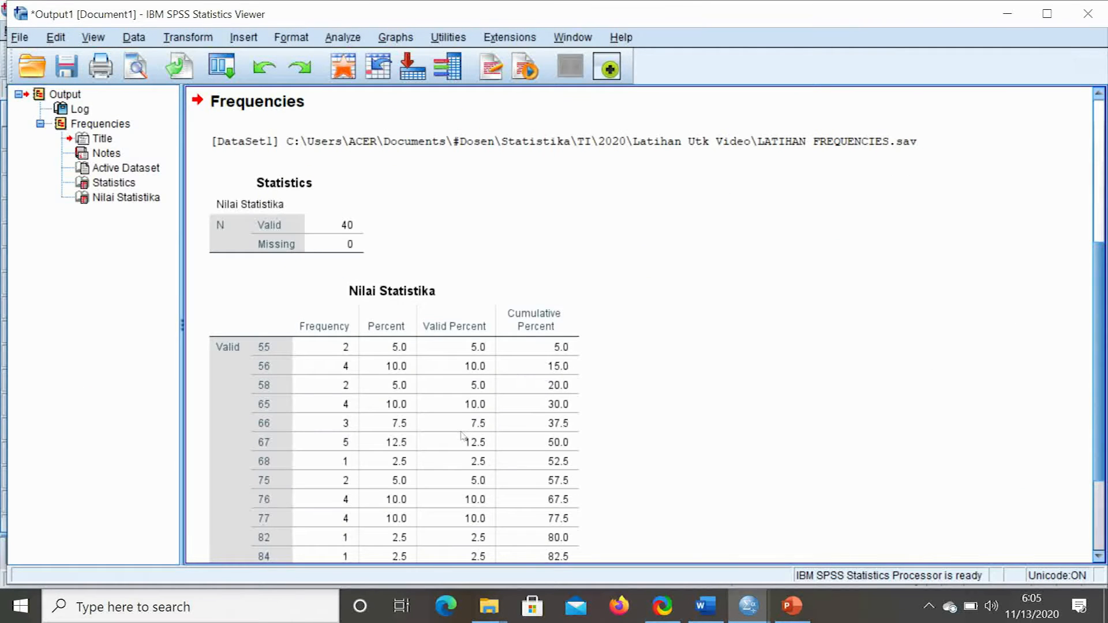
left_click(319, 220)
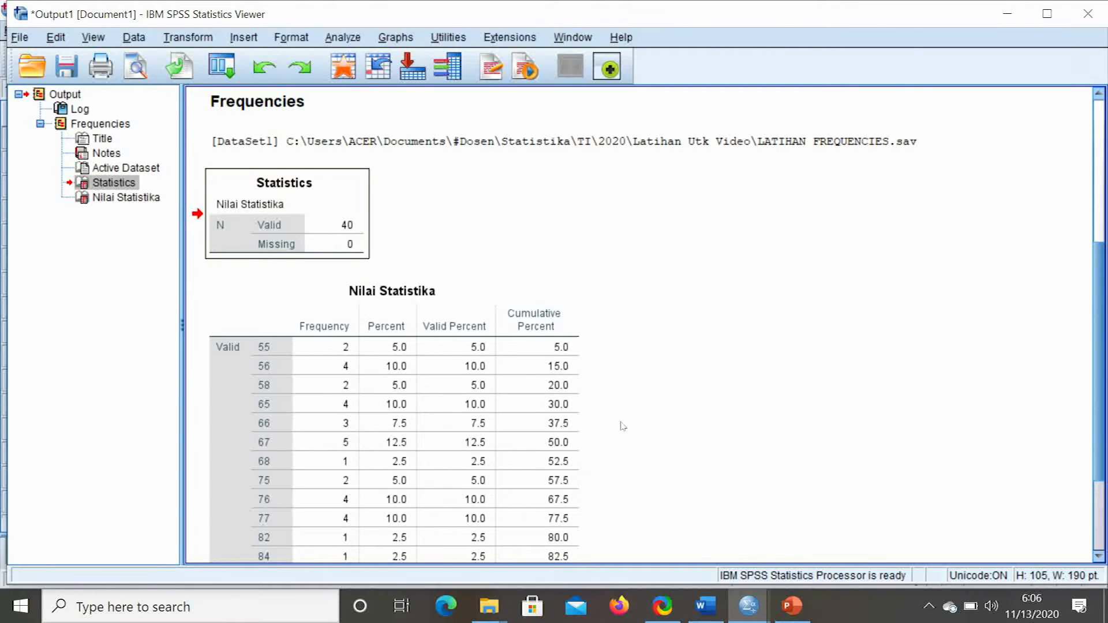
scroll(620, 425, "down", 3)
scroll(524, 393, "down", 2)
left_click(250, 175)
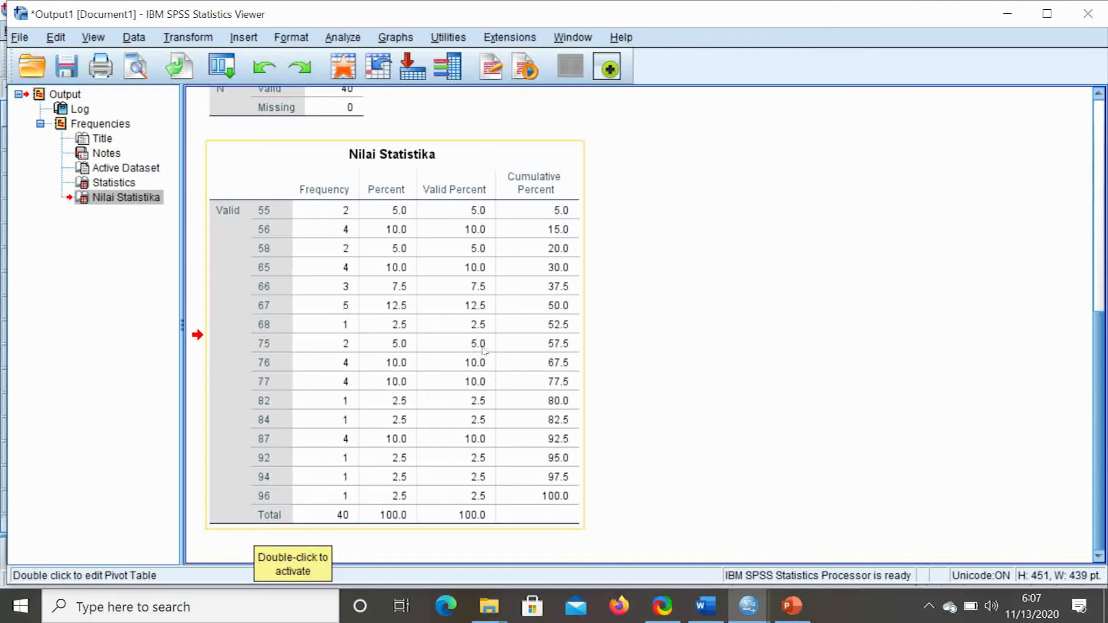
Return to the LATIHAN FREQUENCIES dataset and set up a Descriptives analysis with Nilai Statistika as its variable.
mouse_move(748, 605)
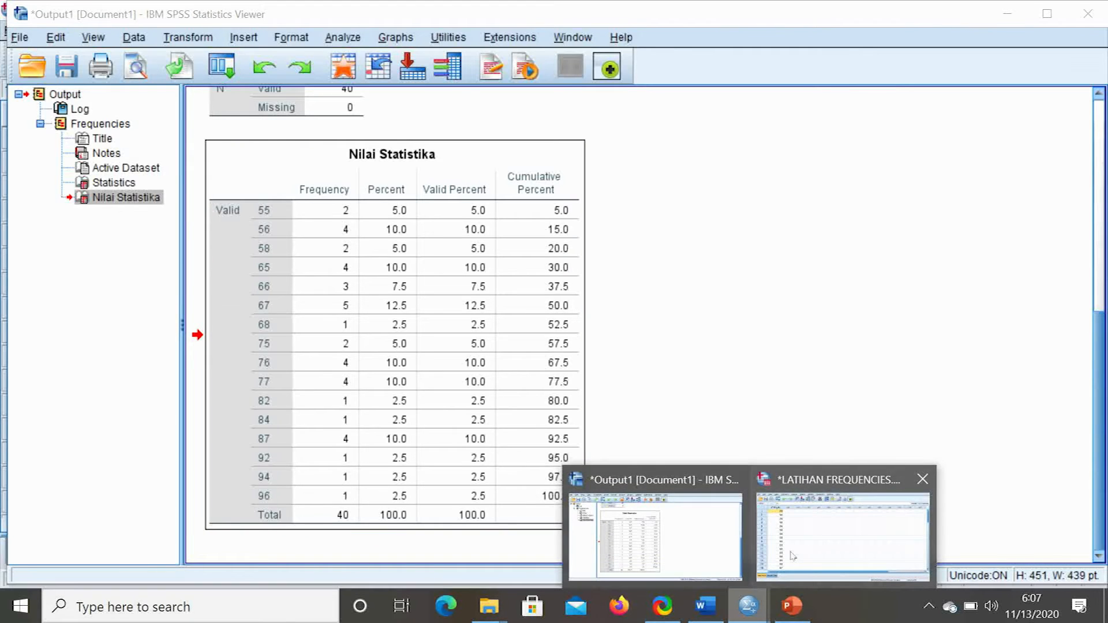
left_click(836, 531)
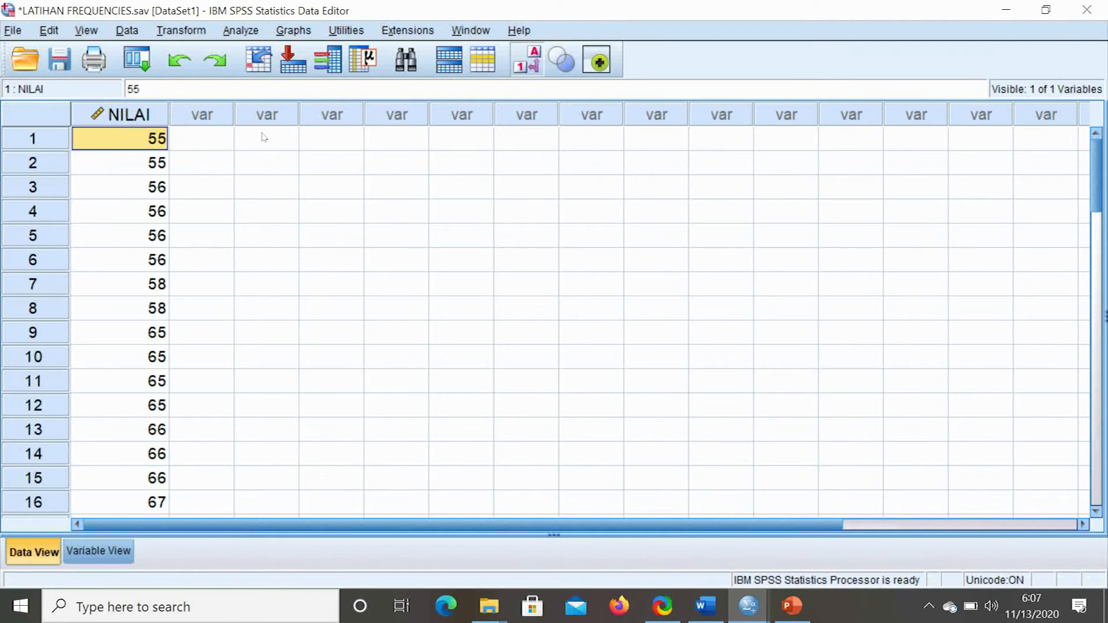
left_click(245, 33)
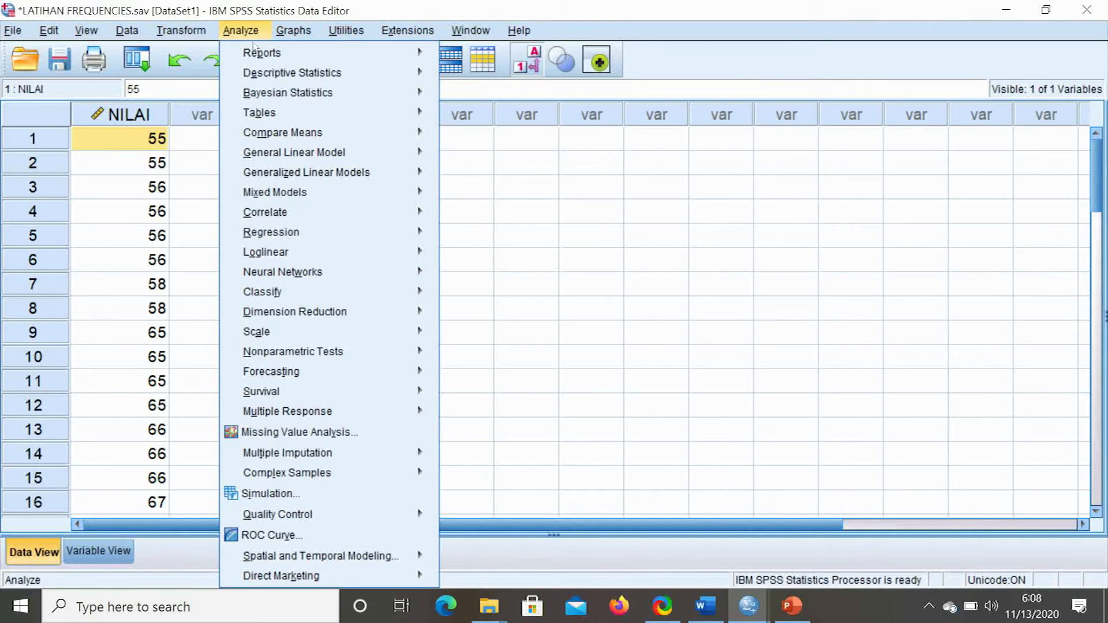
mouse_move(279, 76)
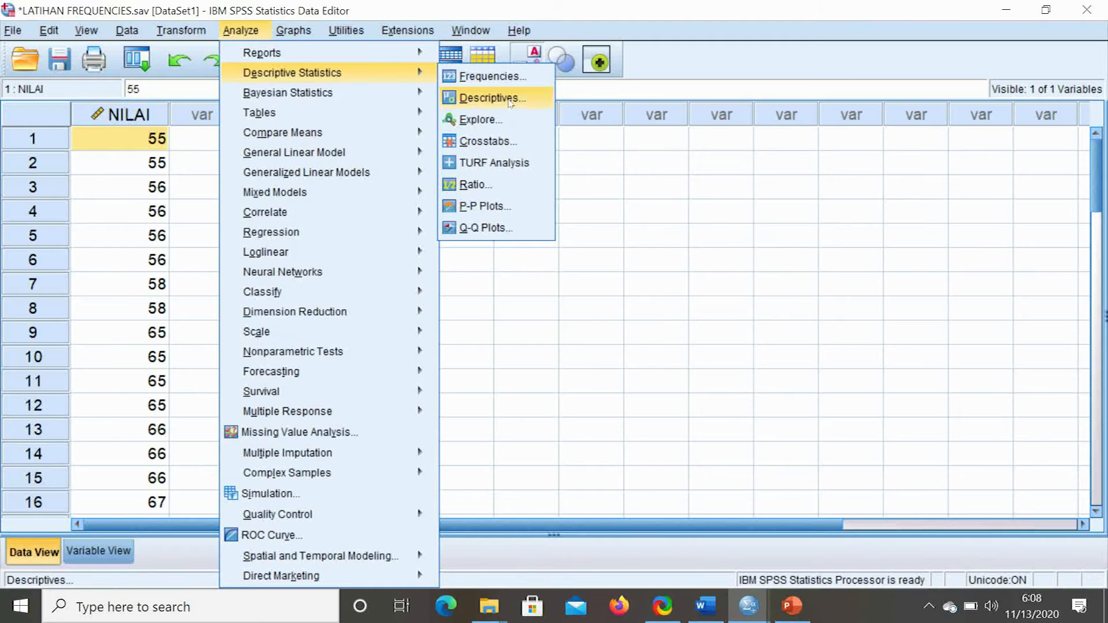
left_click(511, 99)
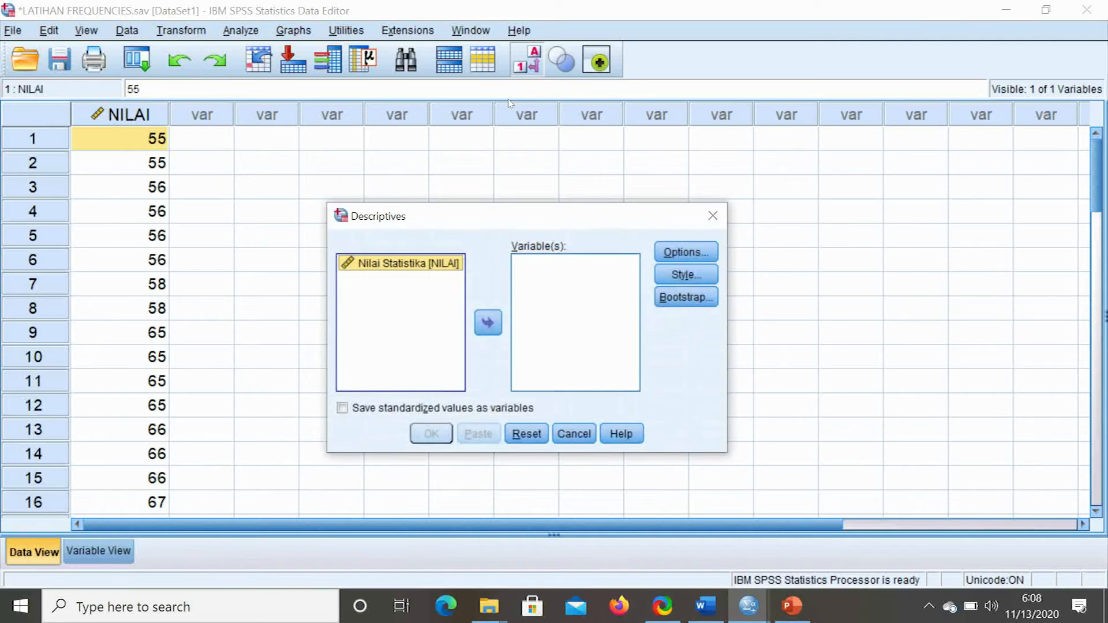
left_click(490, 323)
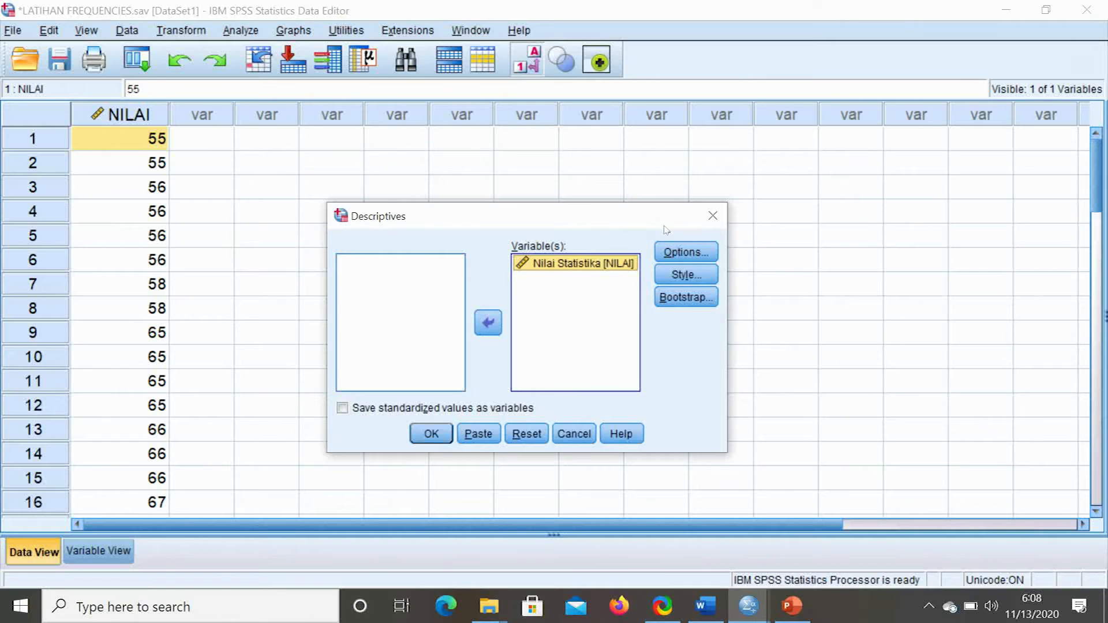
Add Sum, Variance, Range, S.E. mean, Kurtosis and Skewness to the statistics of the Descriptives analysis.
left_click(691, 253)
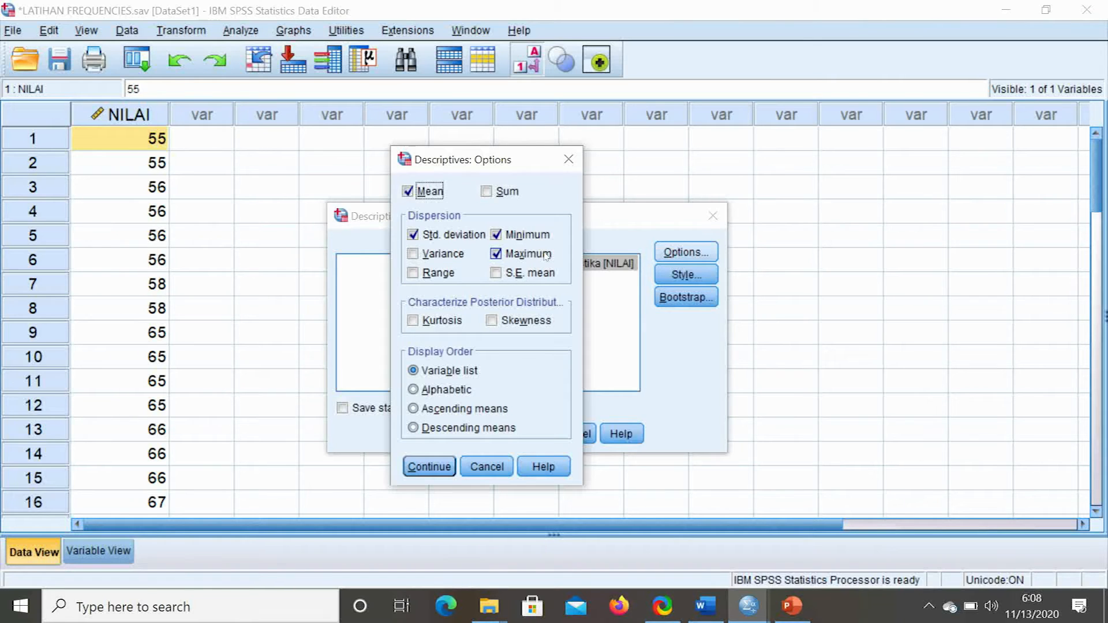
left_click(487, 191)
left_click(442, 255)
left_click(439, 275)
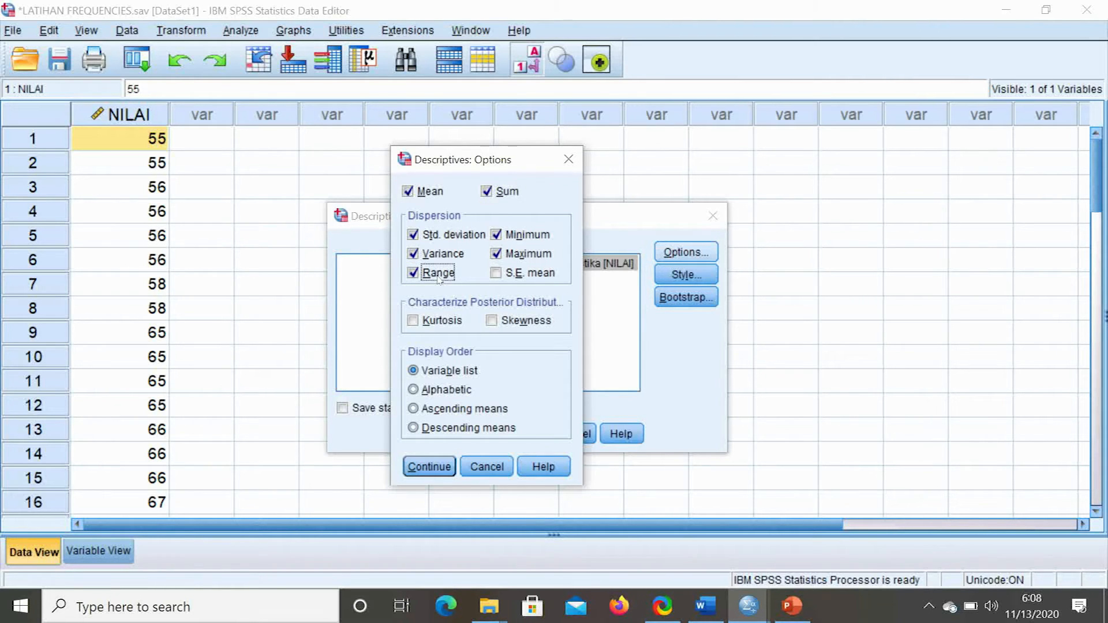
left_click(497, 274)
left_click(413, 321)
left_click(491, 321)
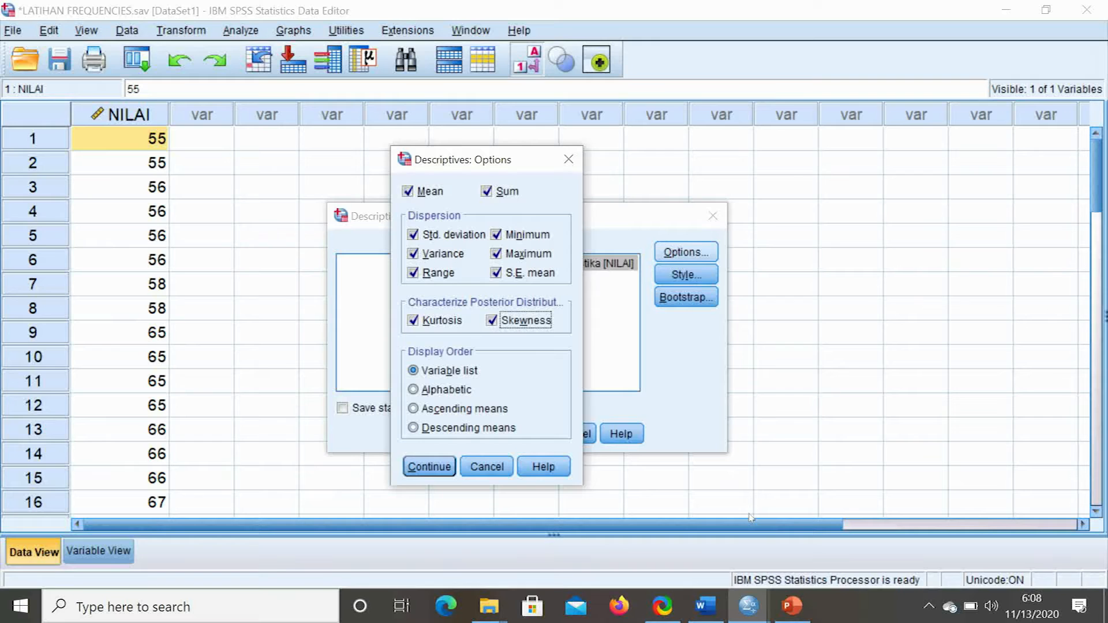
Check the Kurtosis slide in the PowerPoint presentation and return to the SPSS dataset.
left_click(791, 606)
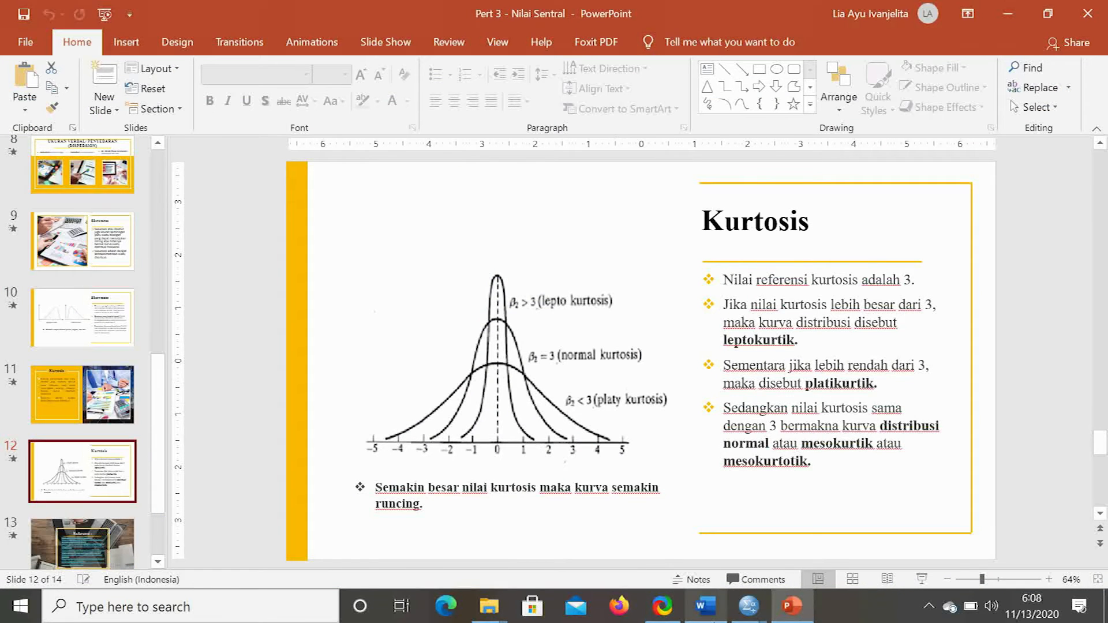
mouse_move(748, 606)
left_click(785, 541)
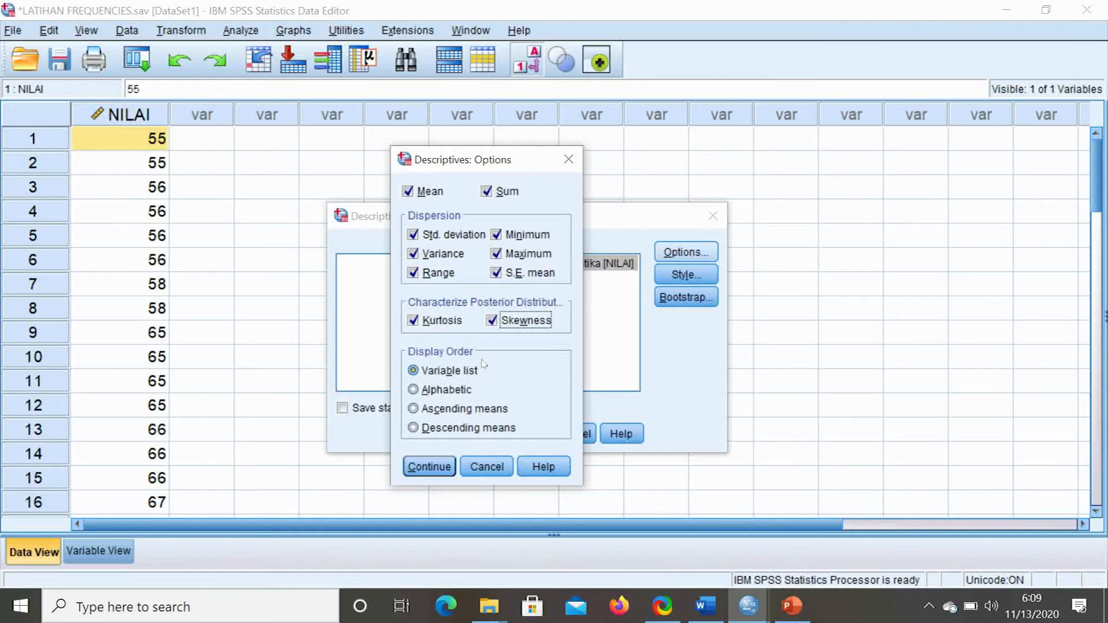
Accept the chosen options, run the Descriptives analysis and review the full width of the Descriptive Statistics table.
left_click(429, 468)
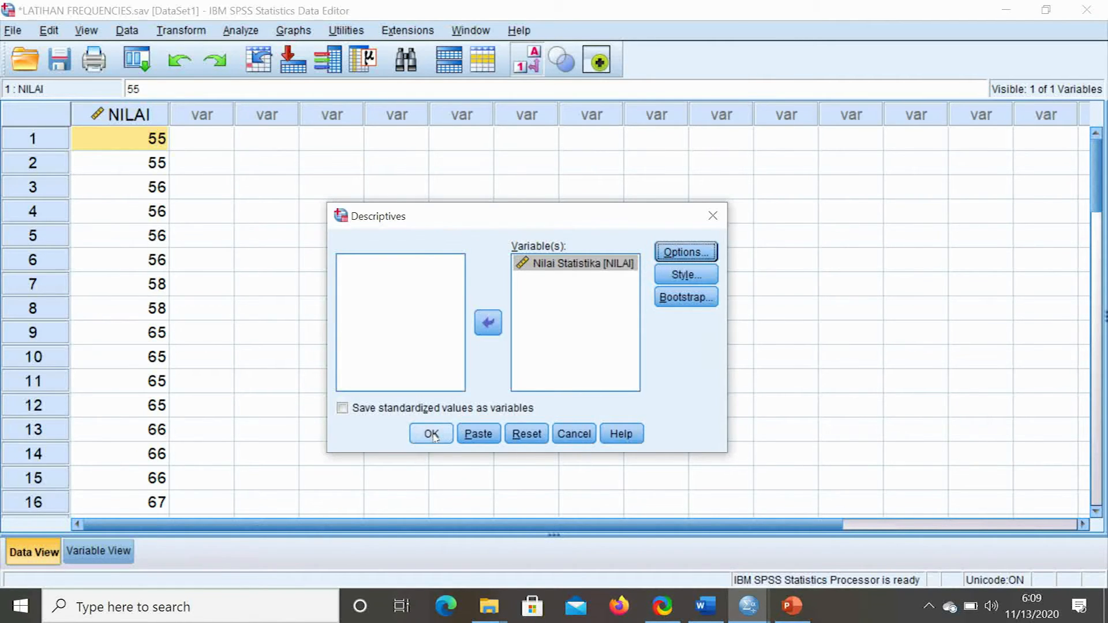
left_click(432, 435)
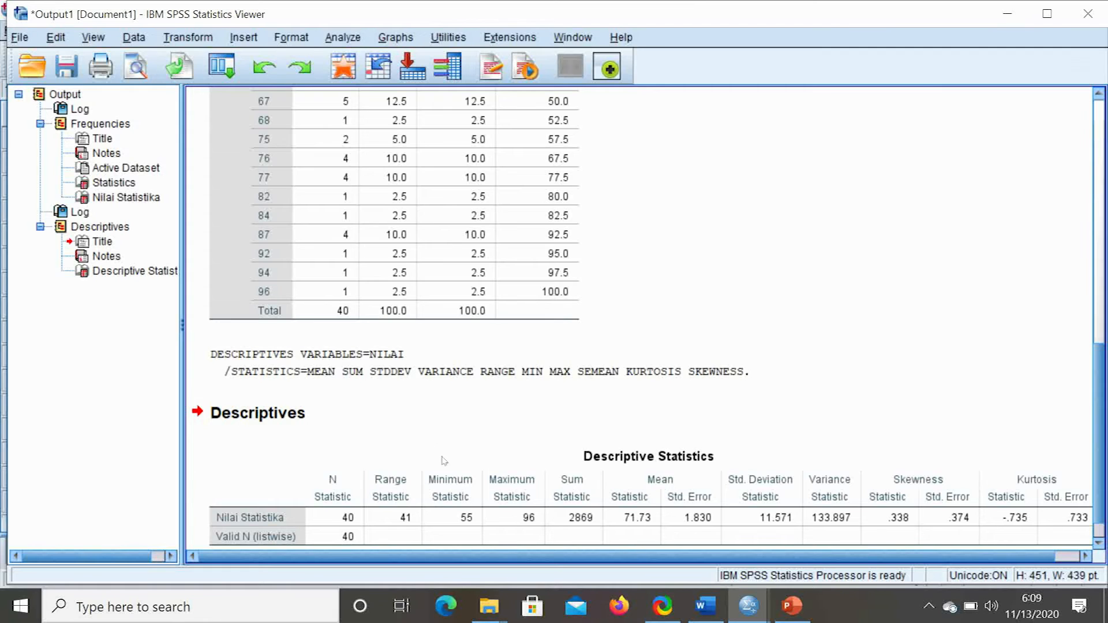
left_click(402, 459)
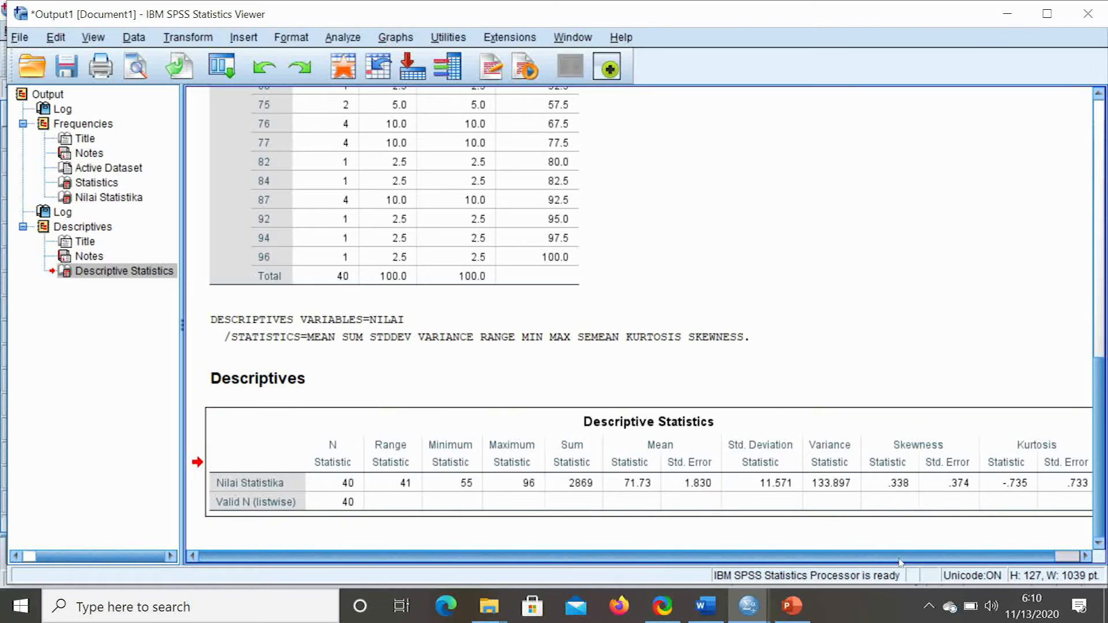
left_click_drag(918, 557, 952, 562)
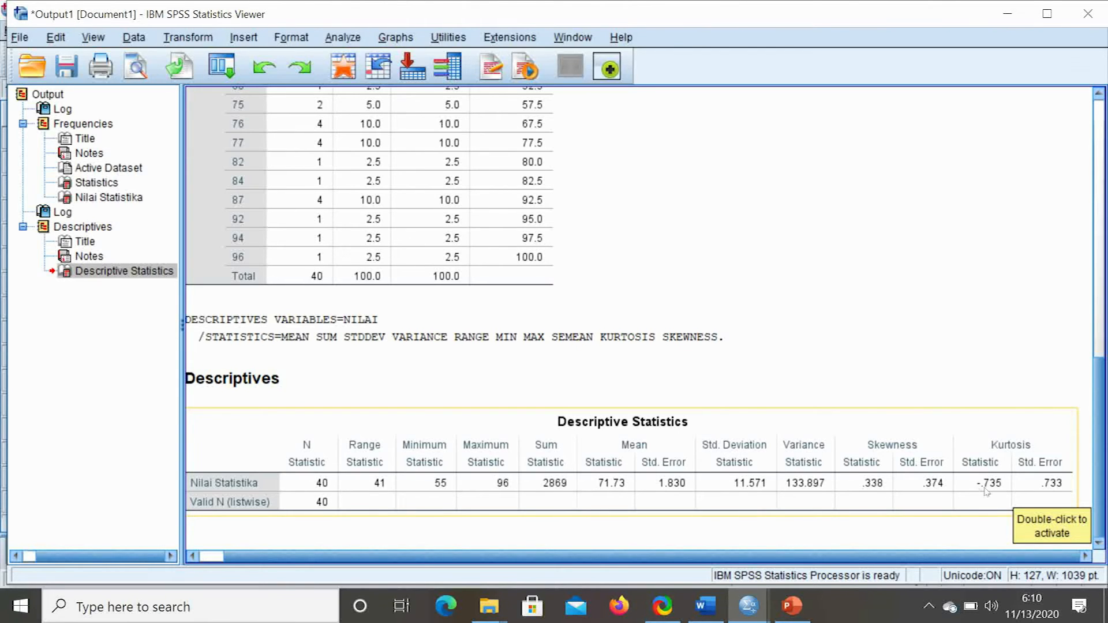
left_click_drag(806, 559, 729, 557)
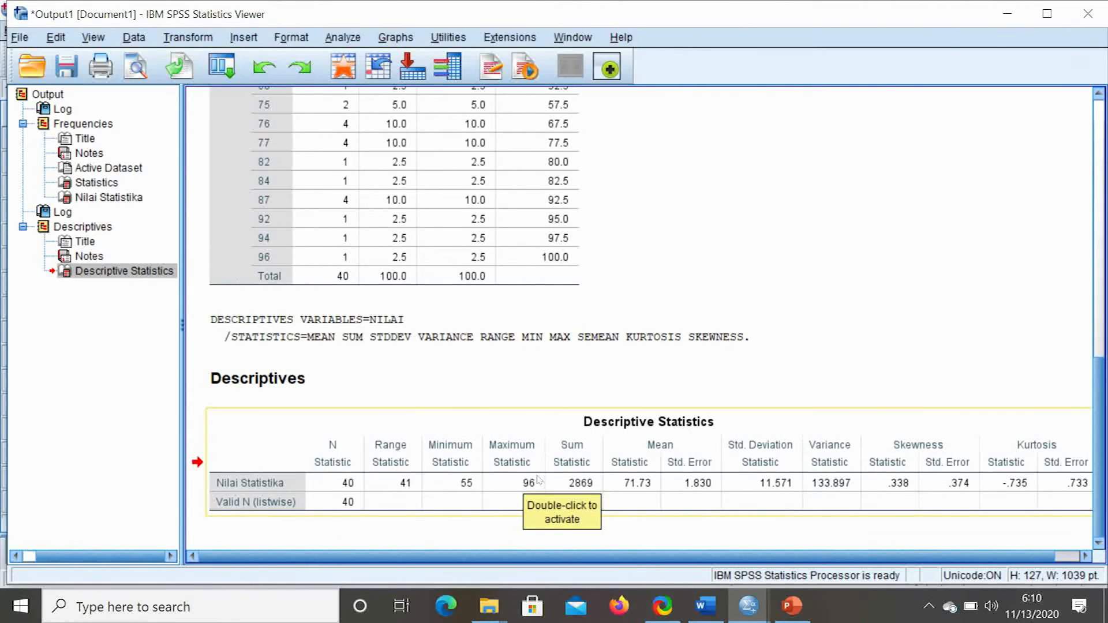
Return to the dataset and open the statistics settings of the Frequencies analysis for Nilai Statistika.
left_click(747, 607)
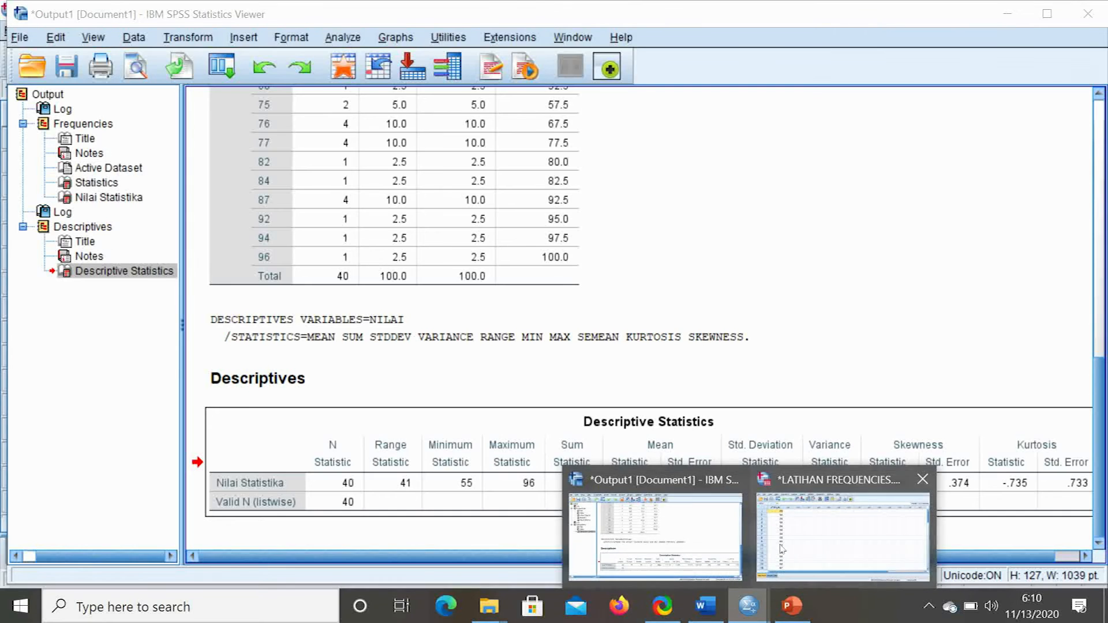
left_click(819, 534)
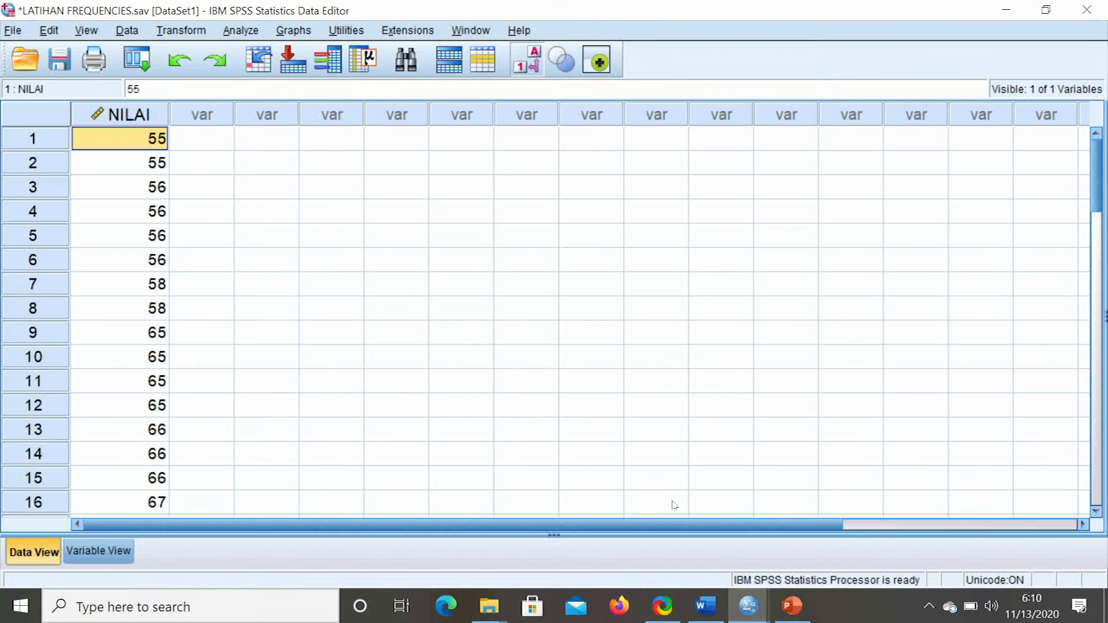
left_click(239, 34)
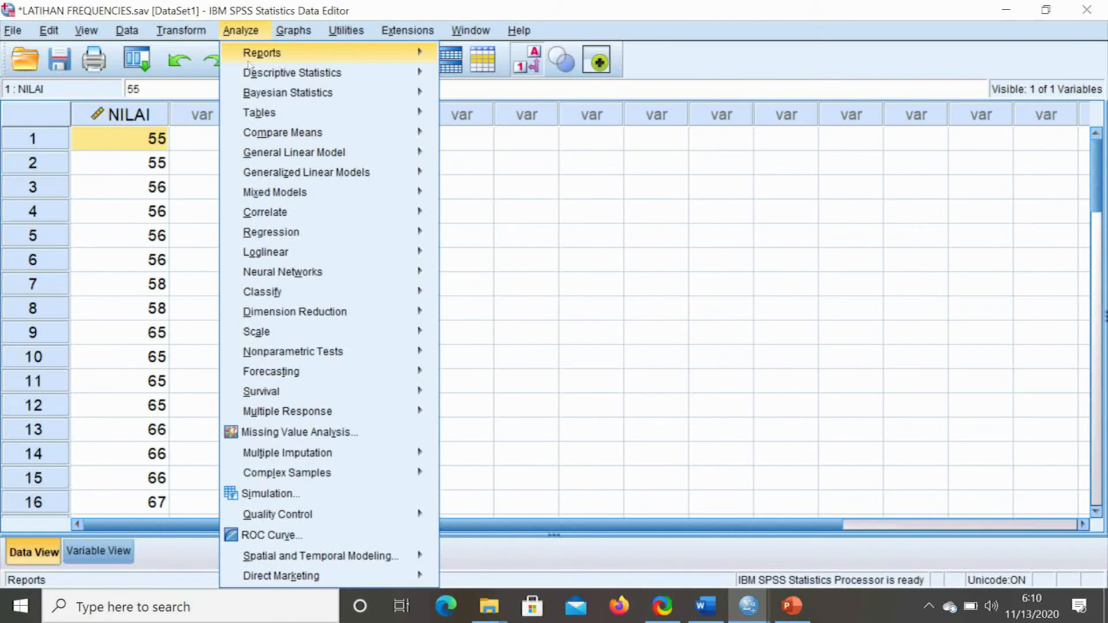
mouse_move(427, 52)
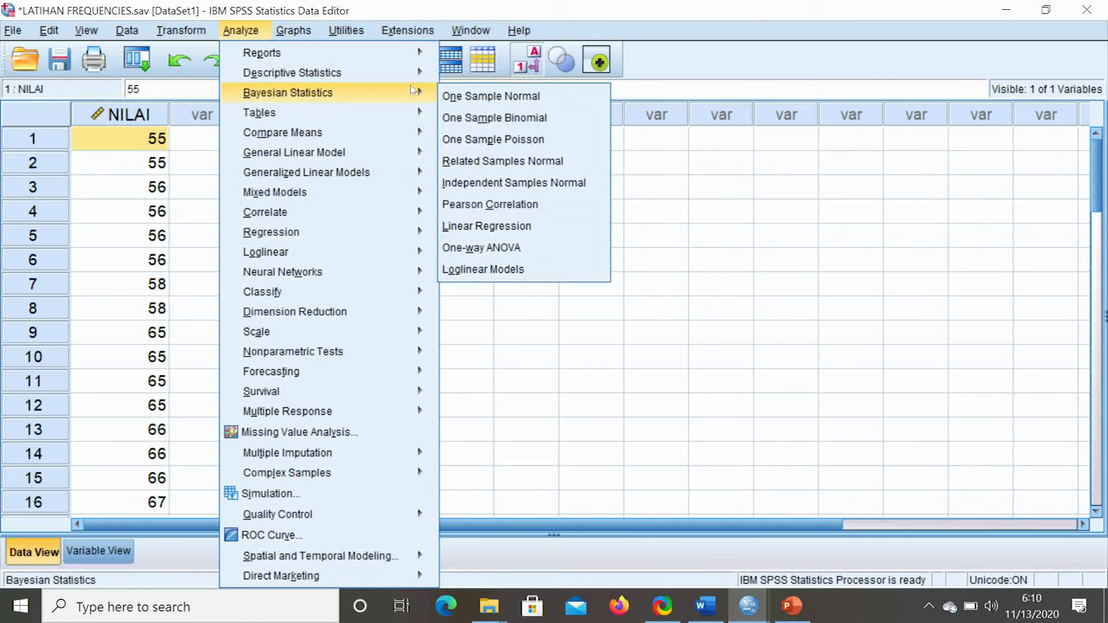
mouse_move(421, 73)
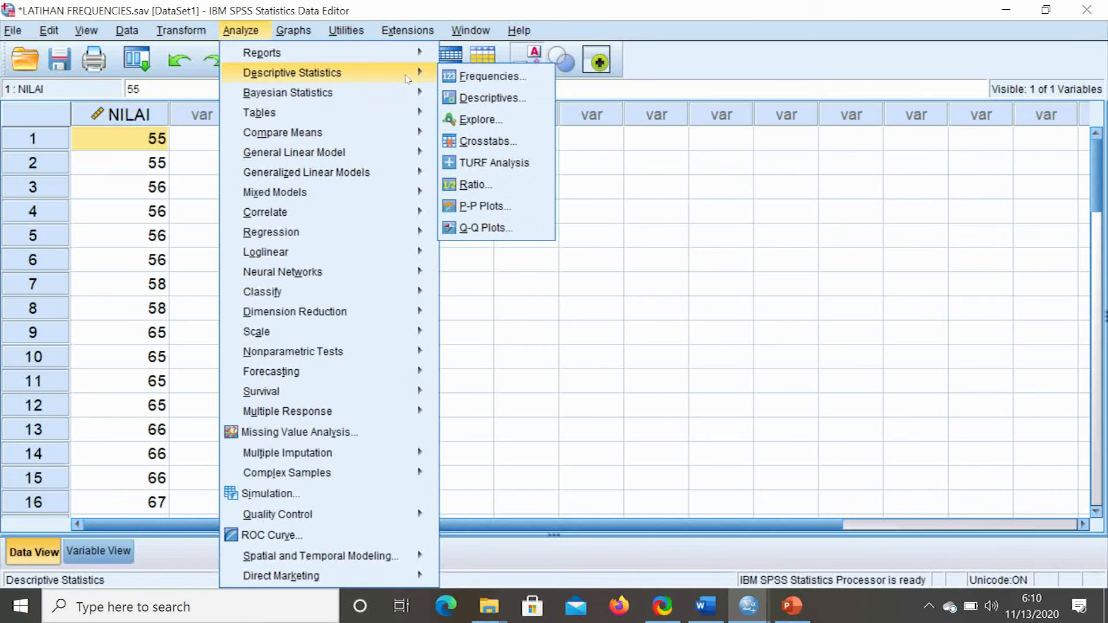
left_click(463, 77)
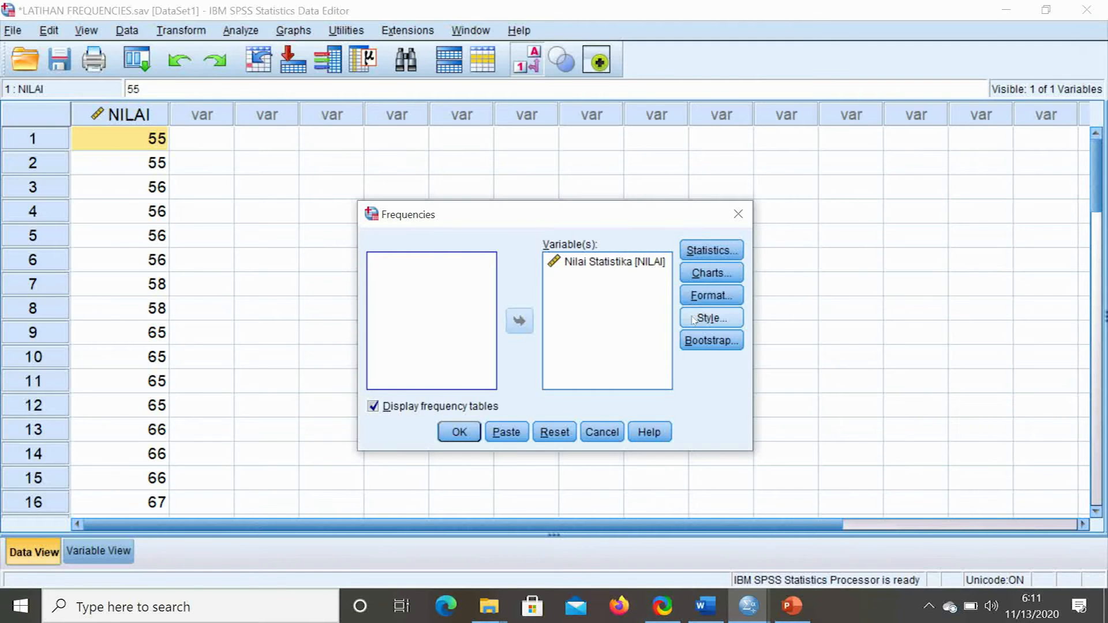
left_click(711, 251)
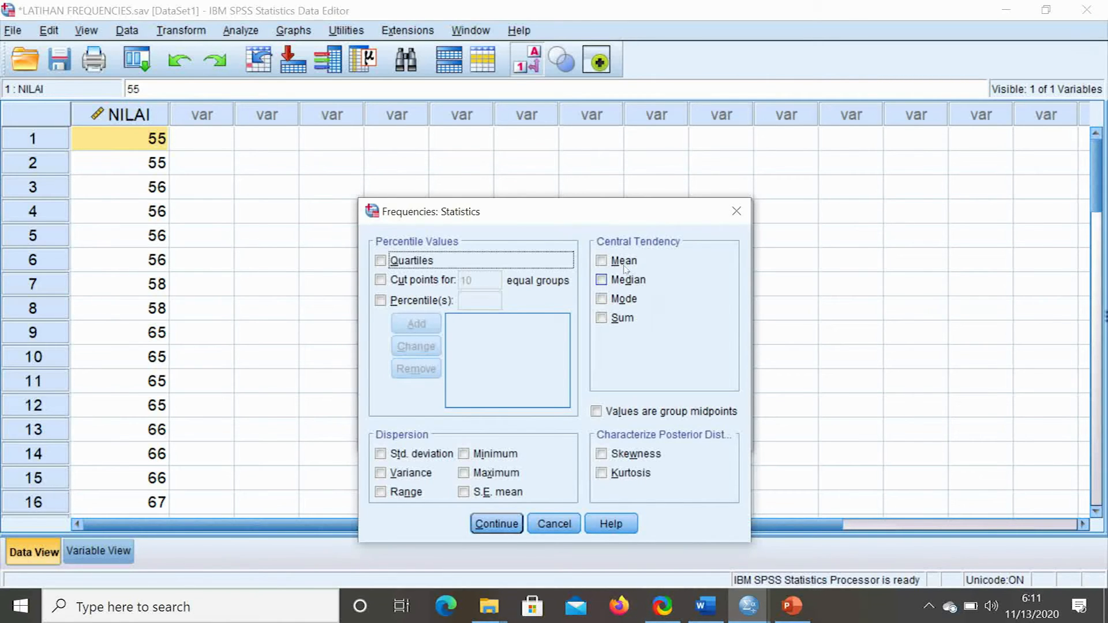
Enable the dispersion statistics Std. deviation, Variance, Range, Minimum, Maximum and S.E. mean for the Frequencies analysis.
left_click_drag(596, 210, 581, 174)
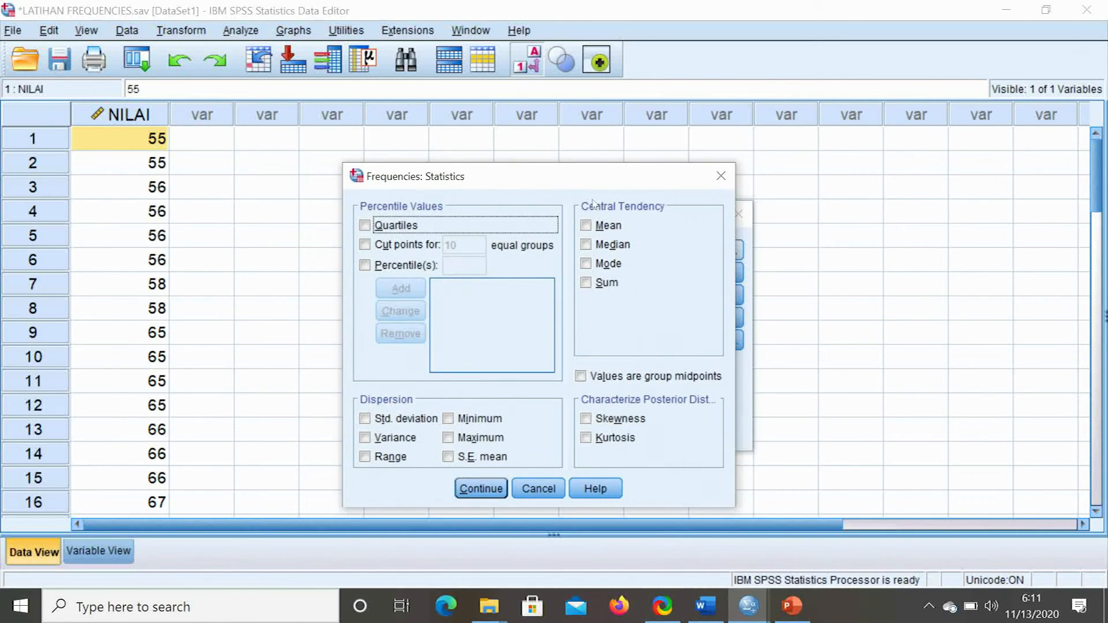
left_click(365, 418)
left_click(365, 437)
left_click(365, 457)
left_click(449, 419)
left_click(448, 438)
left_click(448, 456)
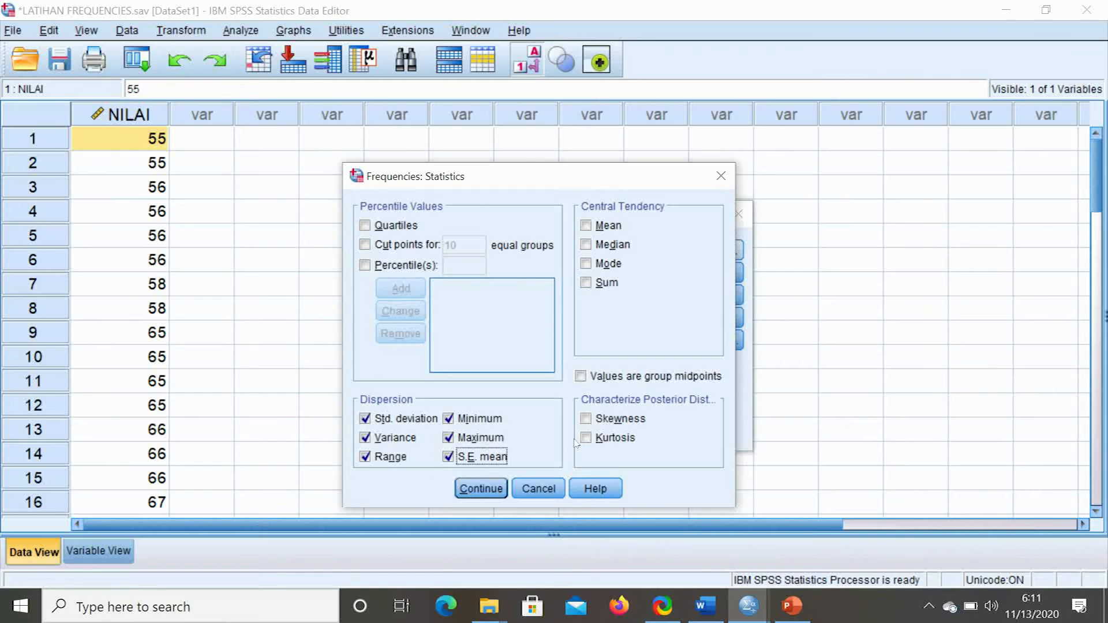
Enable Skewness and Kurtosis plus the central tendency statistics Mean, Median, Mode and Sum for the Frequencies analysis.
left_click(589, 420)
left_click(586, 438)
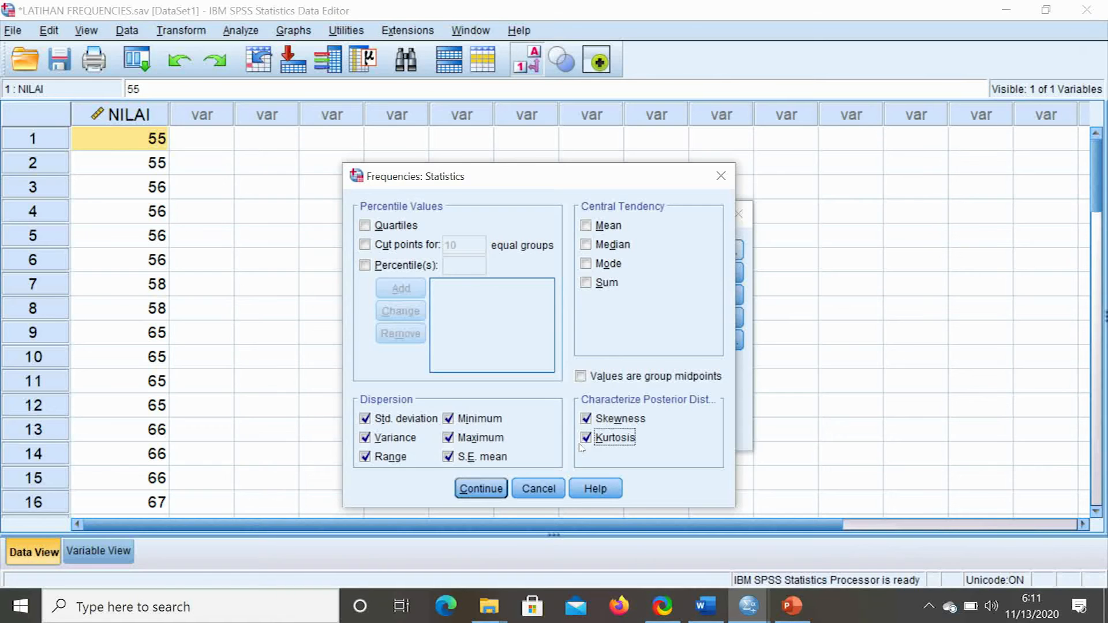
left_click(610, 230)
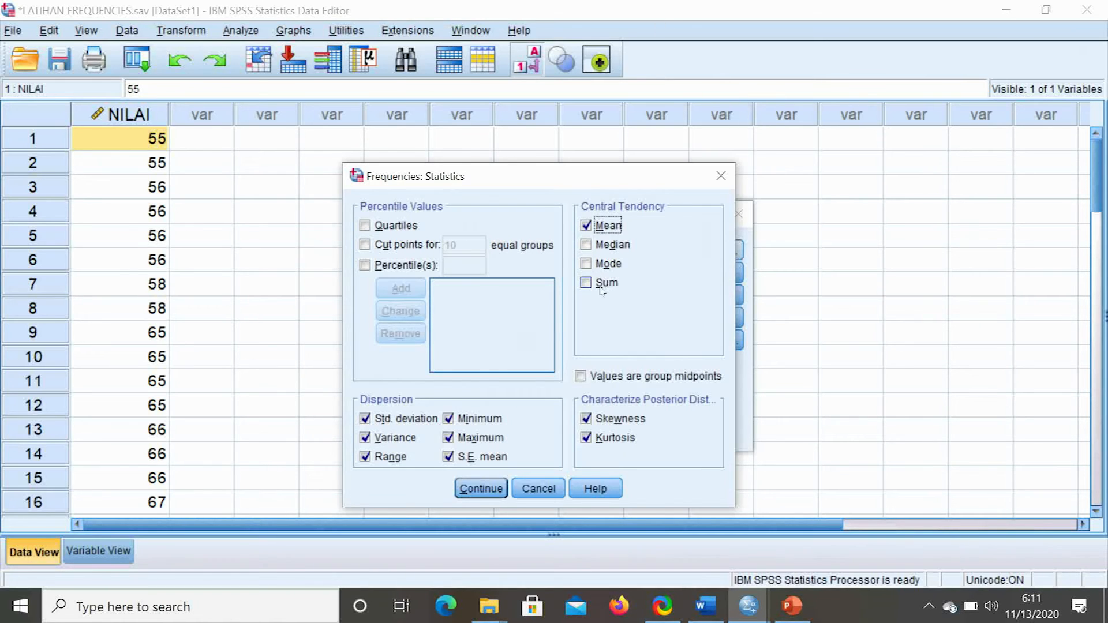
left_click(600, 286)
left_click(608, 250)
left_click(607, 267)
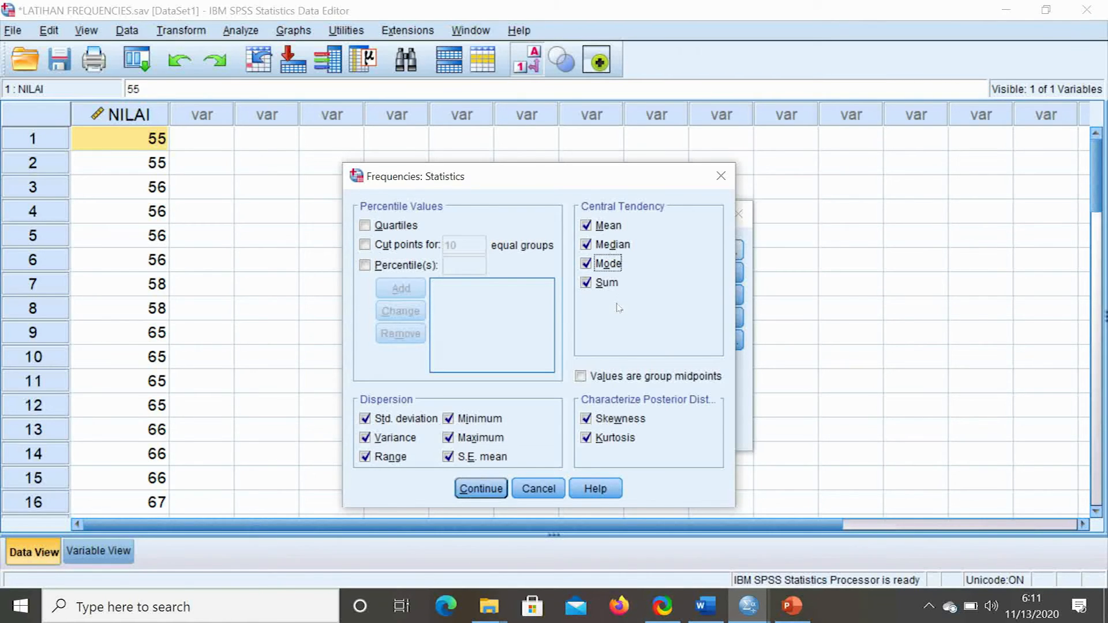
Enable Quartiles and cut points for 10 equal groups, and add the percentiles 78 and 85 to the Frequencies statistics.
left_click(366, 226)
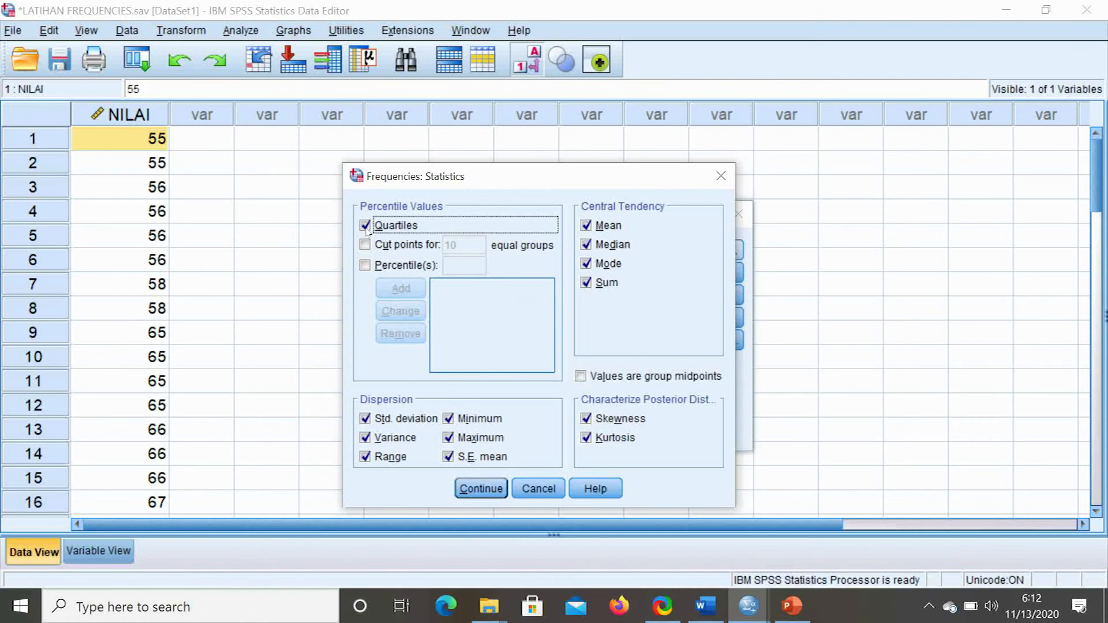
left_click(367, 246)
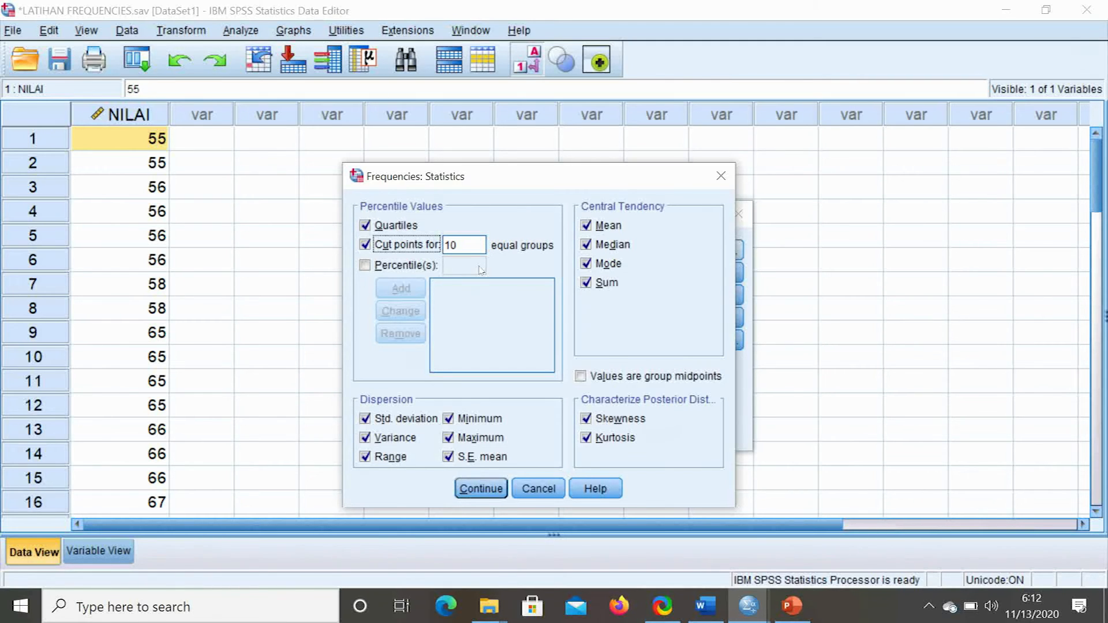
left_click(365, 266)
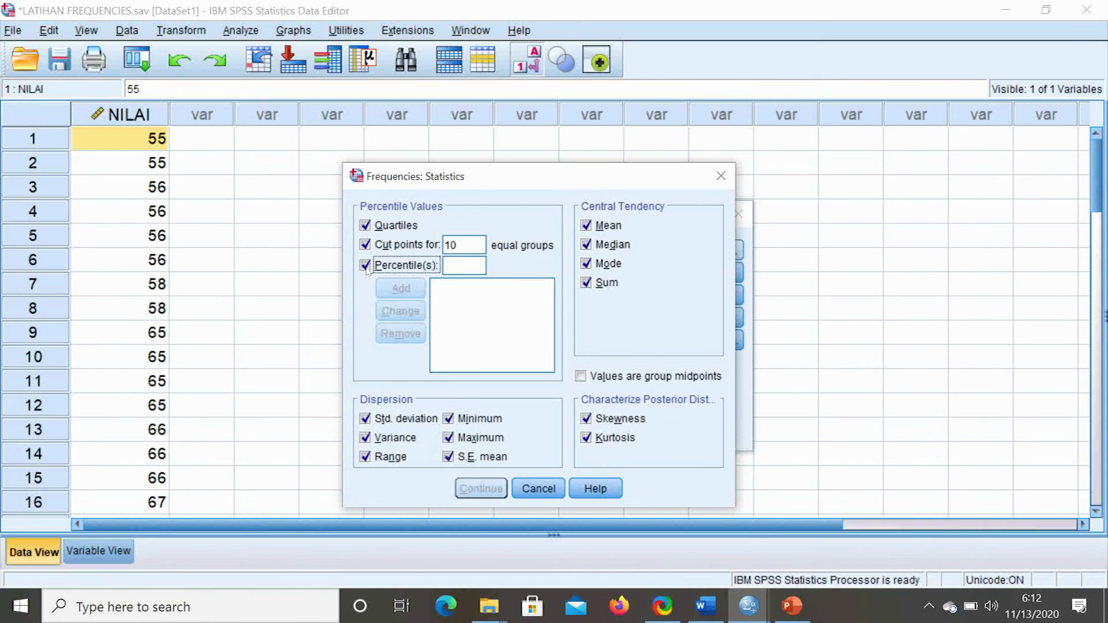
left_click(452, 265)
type("78")
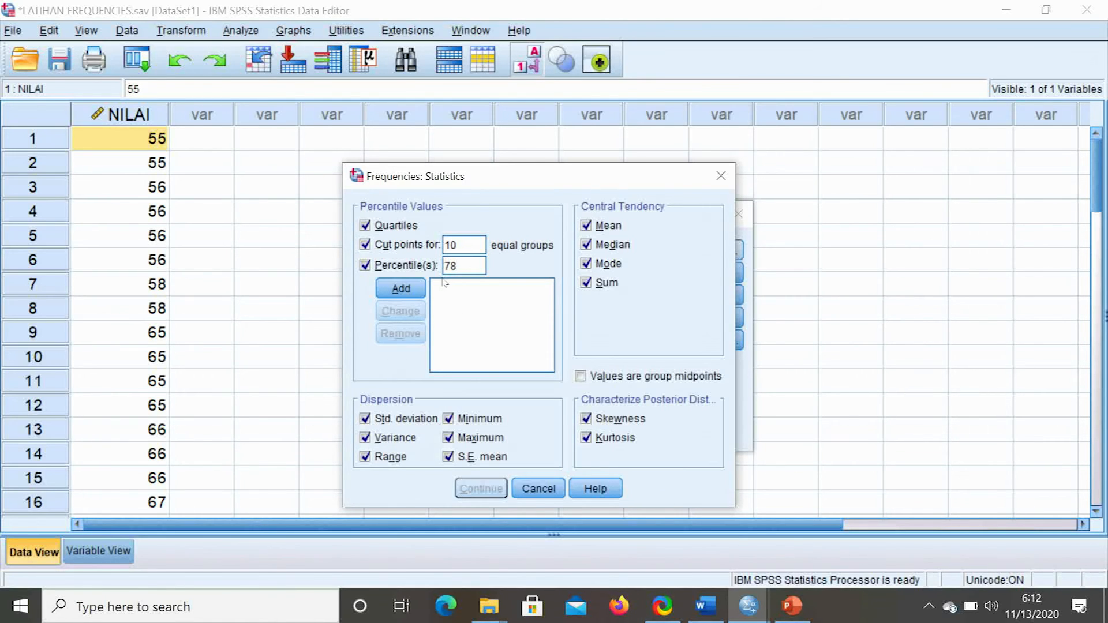
left_click(402, 288)
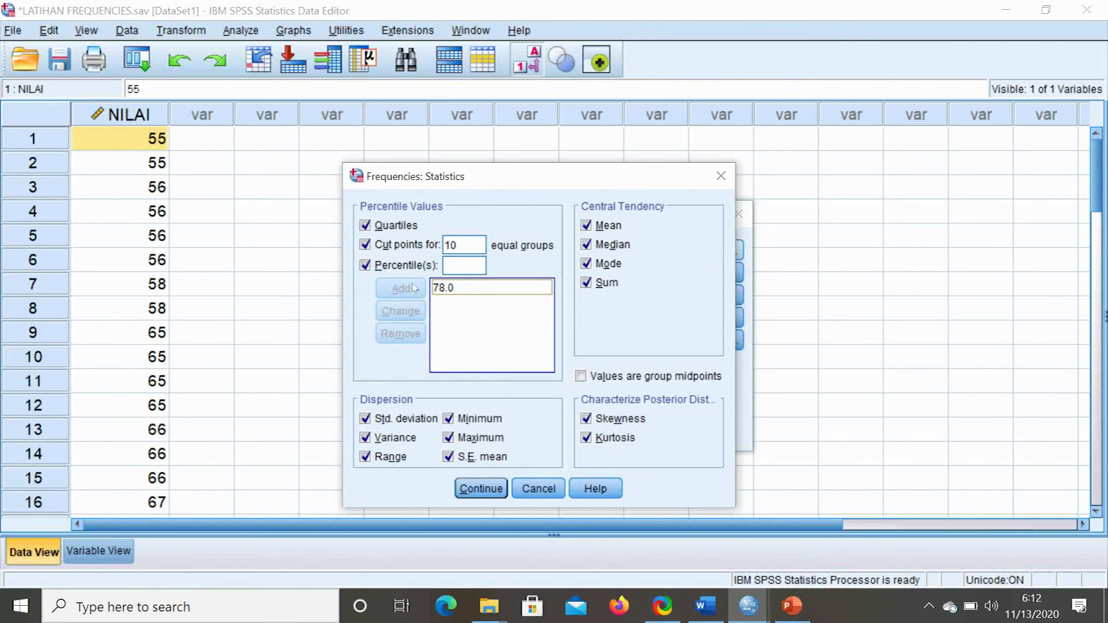
left_click(450, 266)
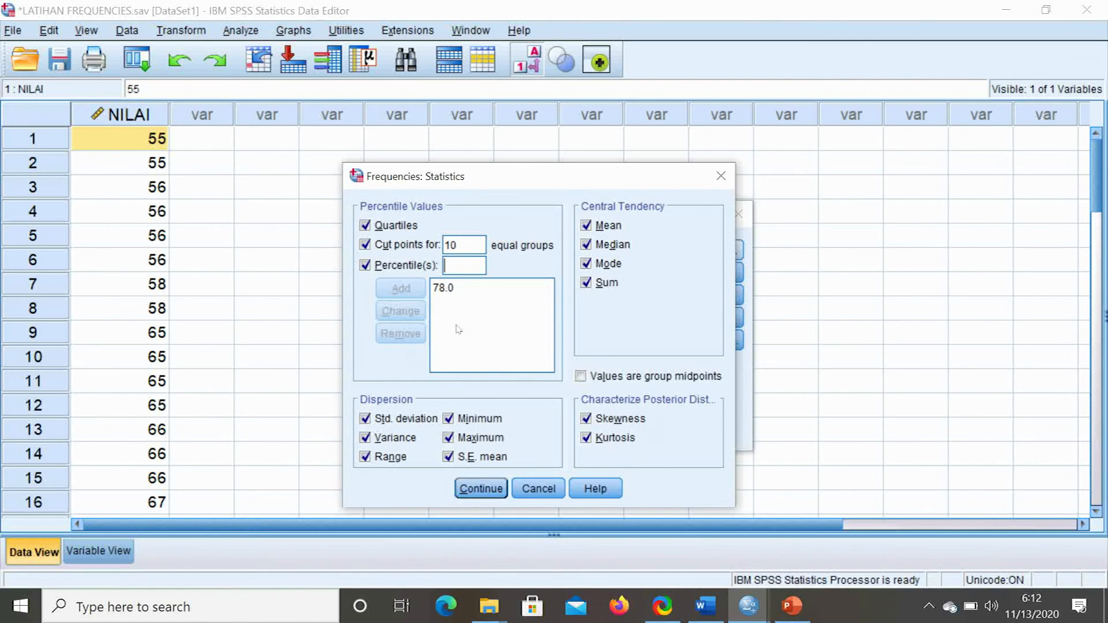
type("85")
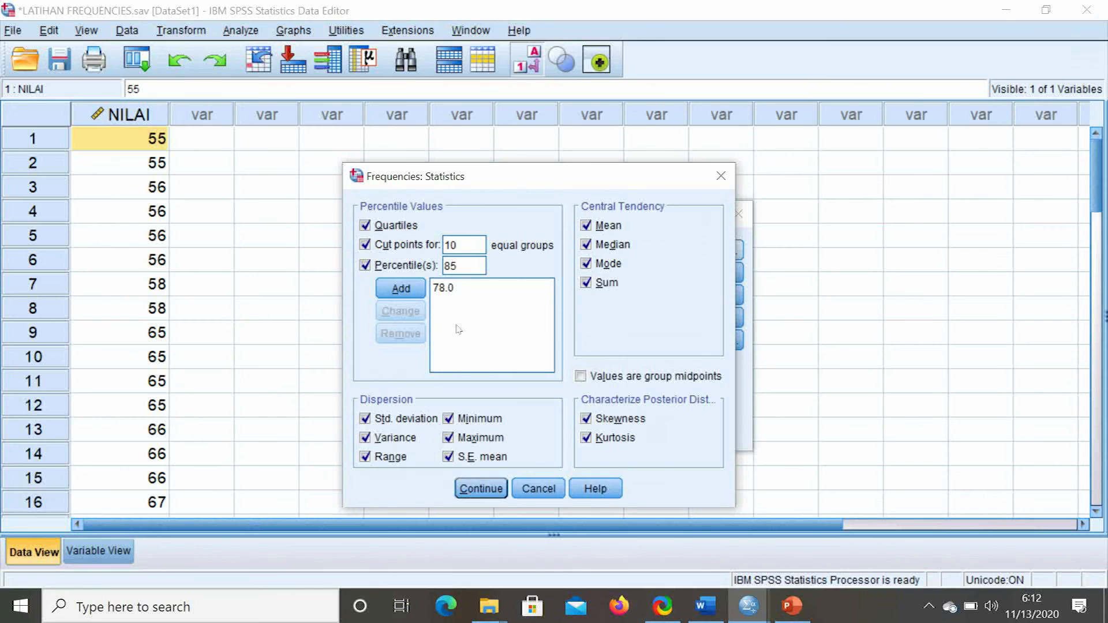
left_click(412, 290)
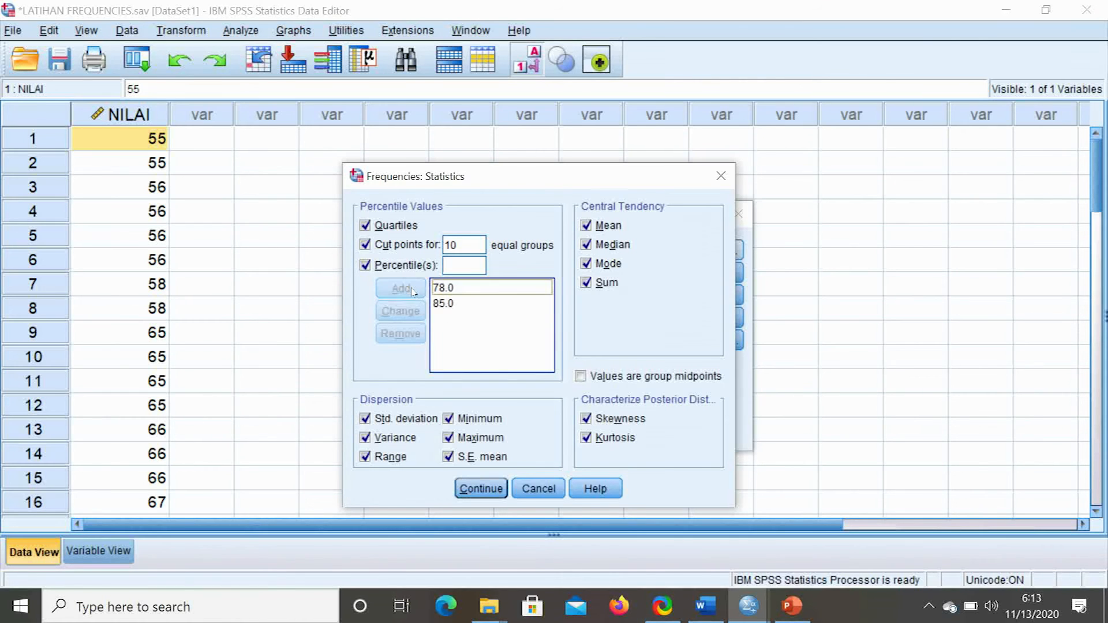
left_click(448, 308)
Accept the chosen statistics, run the Frequencies analysis and select the new Statistics table in the output.
left_click(478, 490)
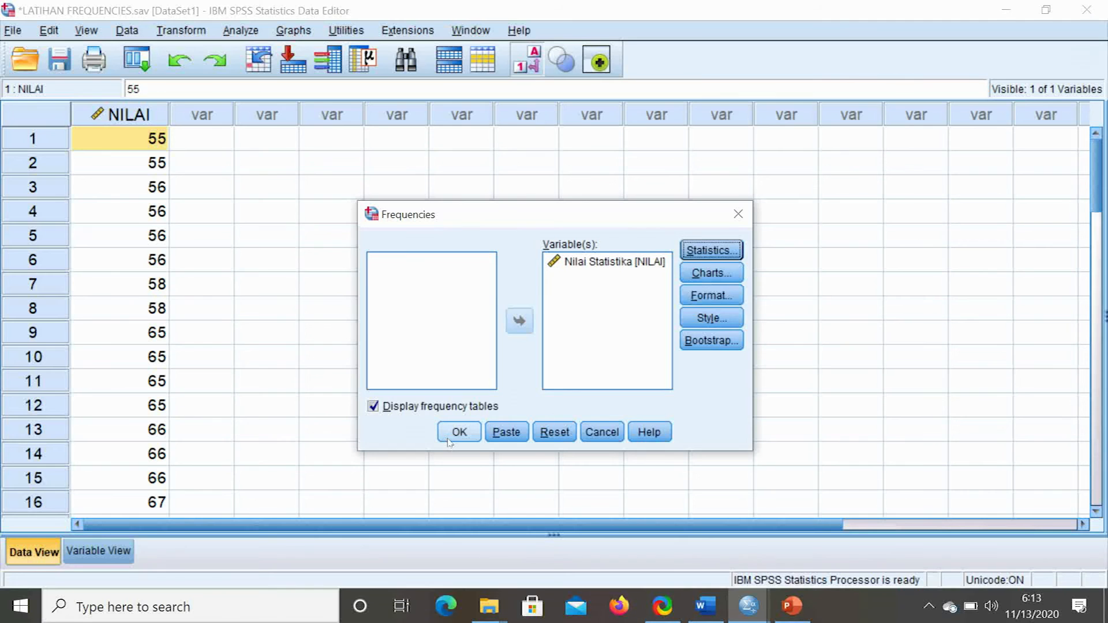
left_click(459, 432)
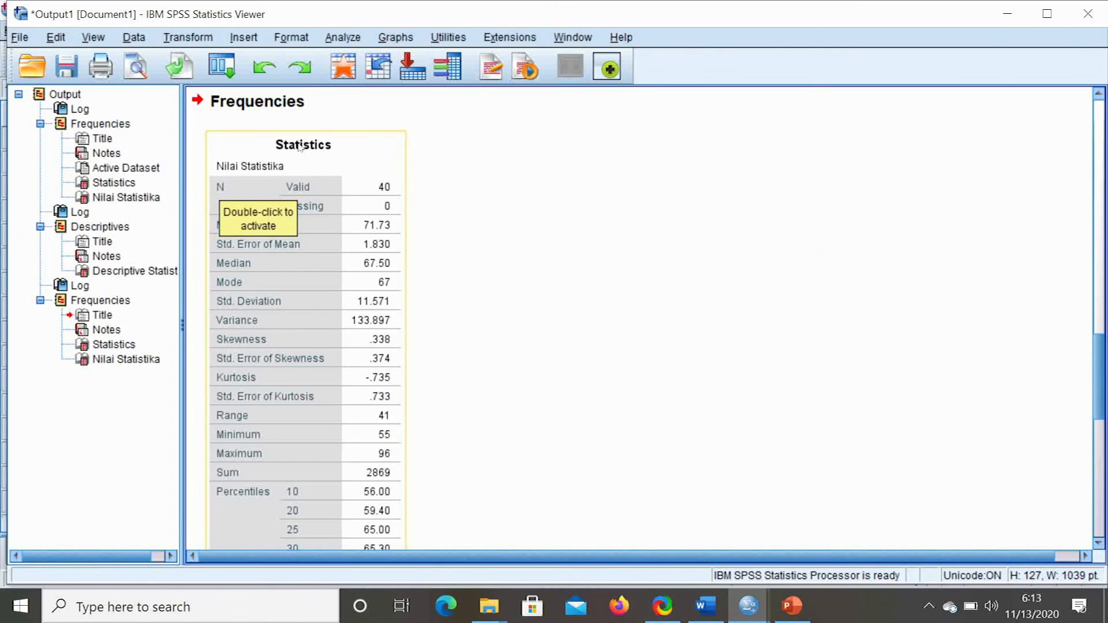
left_click(321, 152)
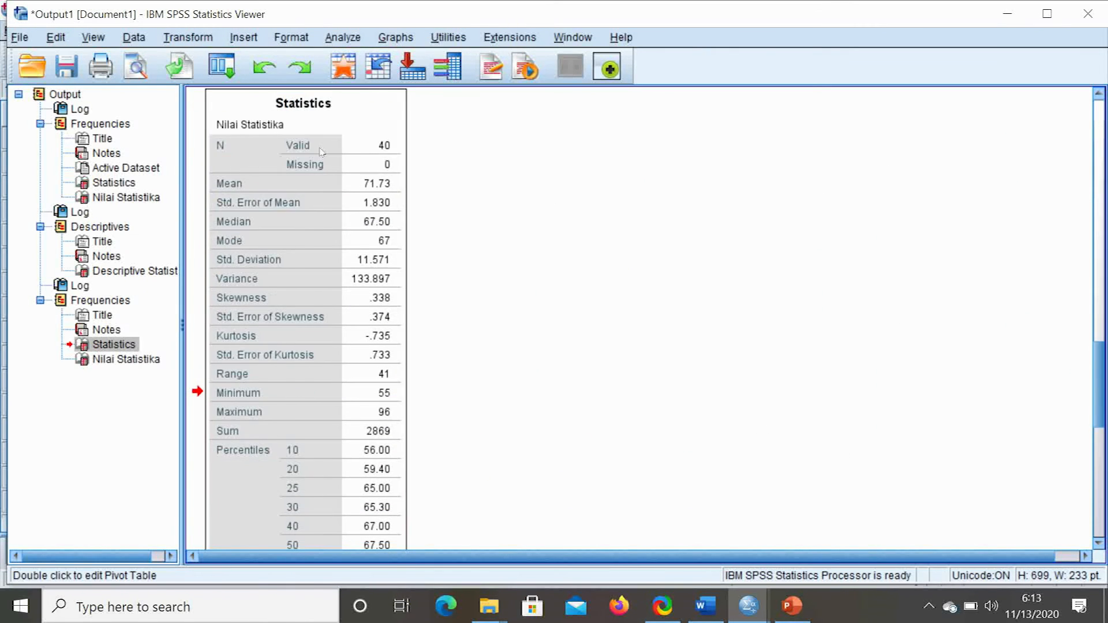
Compare the Descriptive Statistics table with the Statistics table of the latest Frequencies output for Nilai Statistika.
scroll(344, 185, "up", 5)
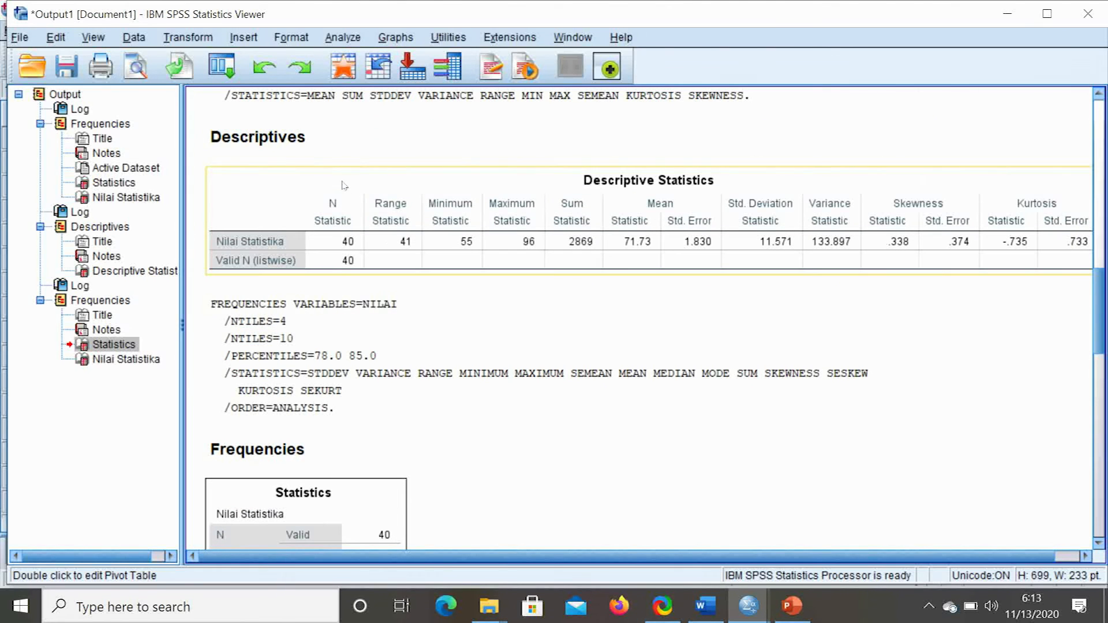
left_click(291, 187)
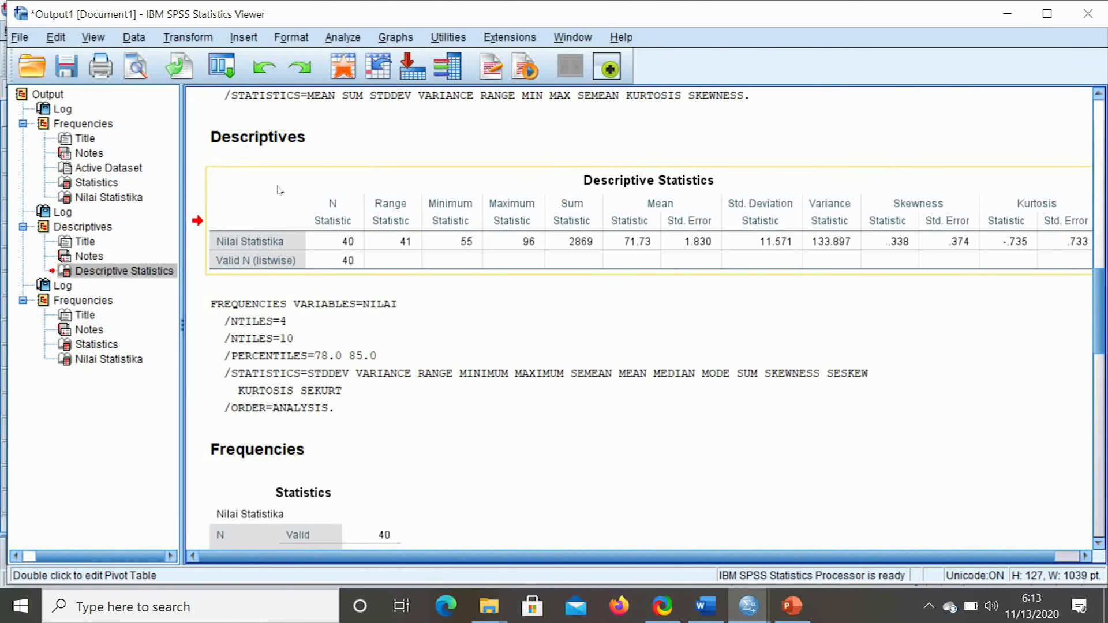
scroll(383, 388, "down", 5)
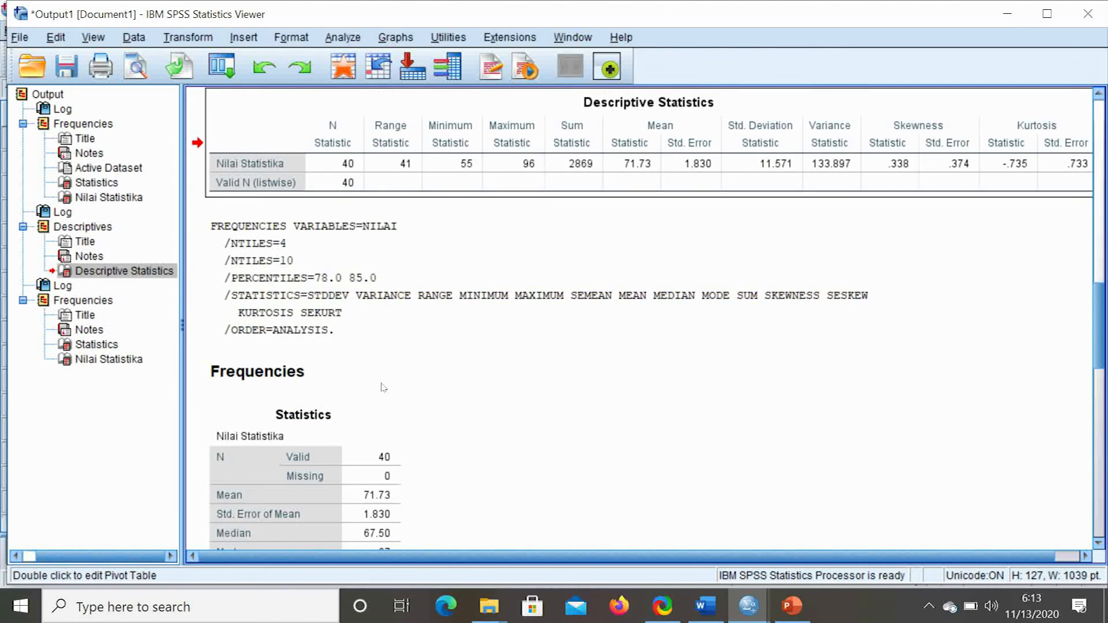
left_click(309, 232)
scroll(312, 219, "down", 1)
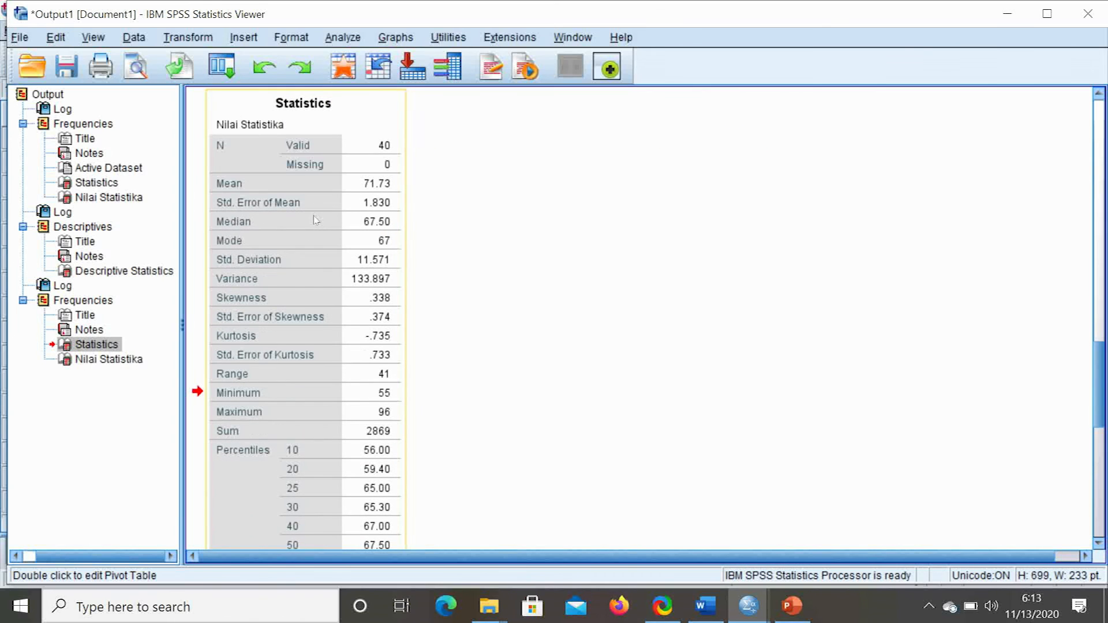
scroll(306, 461, "down", 5)
scroll(304, 381, "up", 5)
scroll(312, 186, "up", 1)
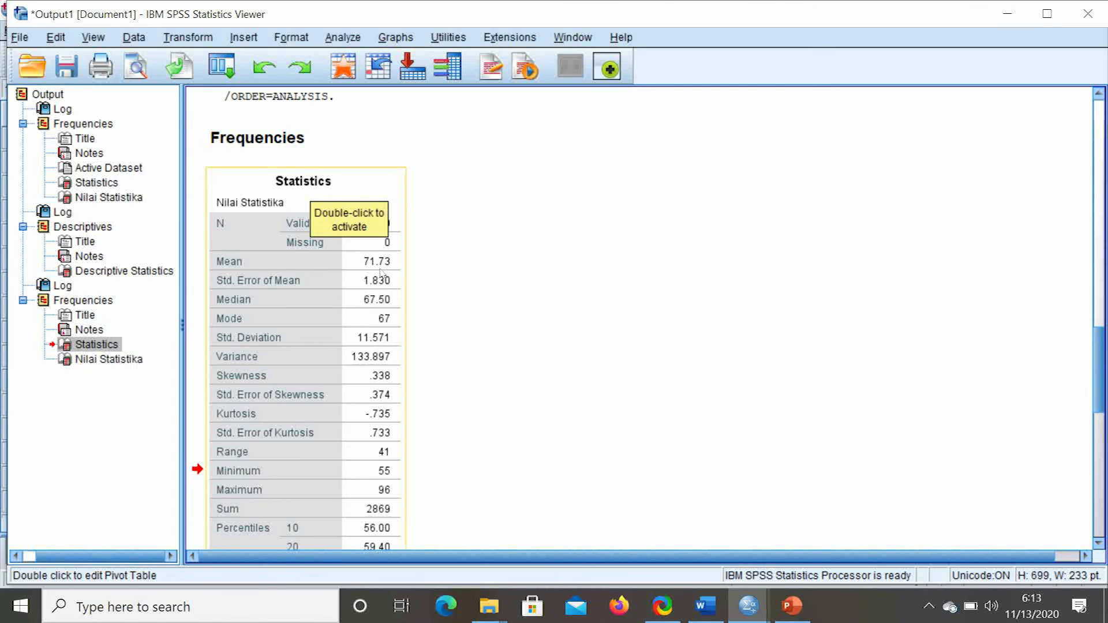
scroll(436, 250, "up", 3)
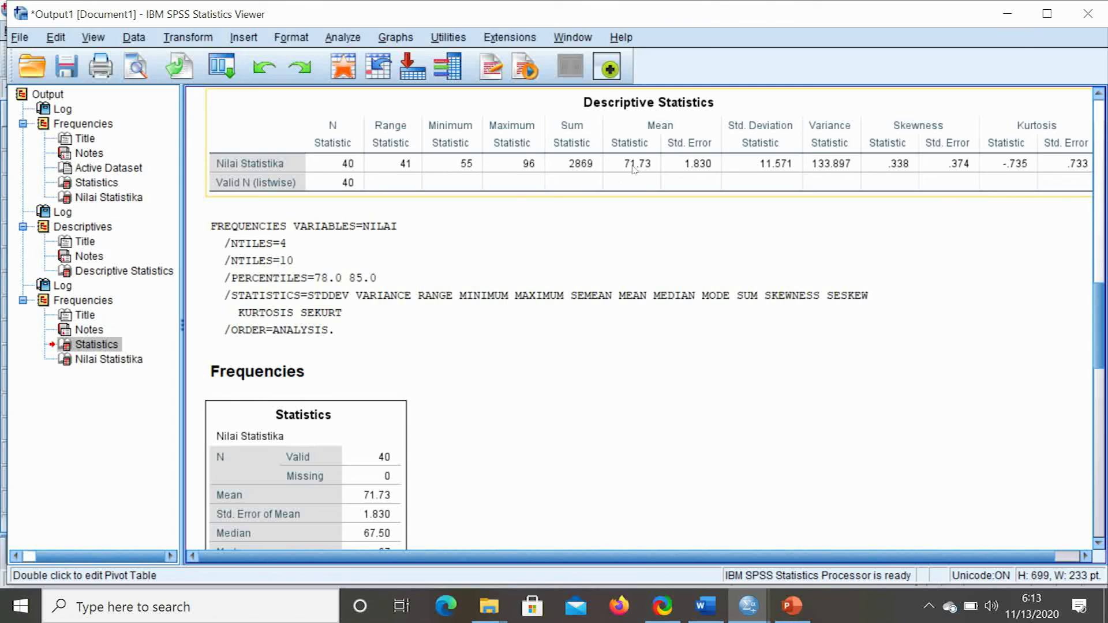
left_click(397, 502)
scroll(394, 491, "down", 3)
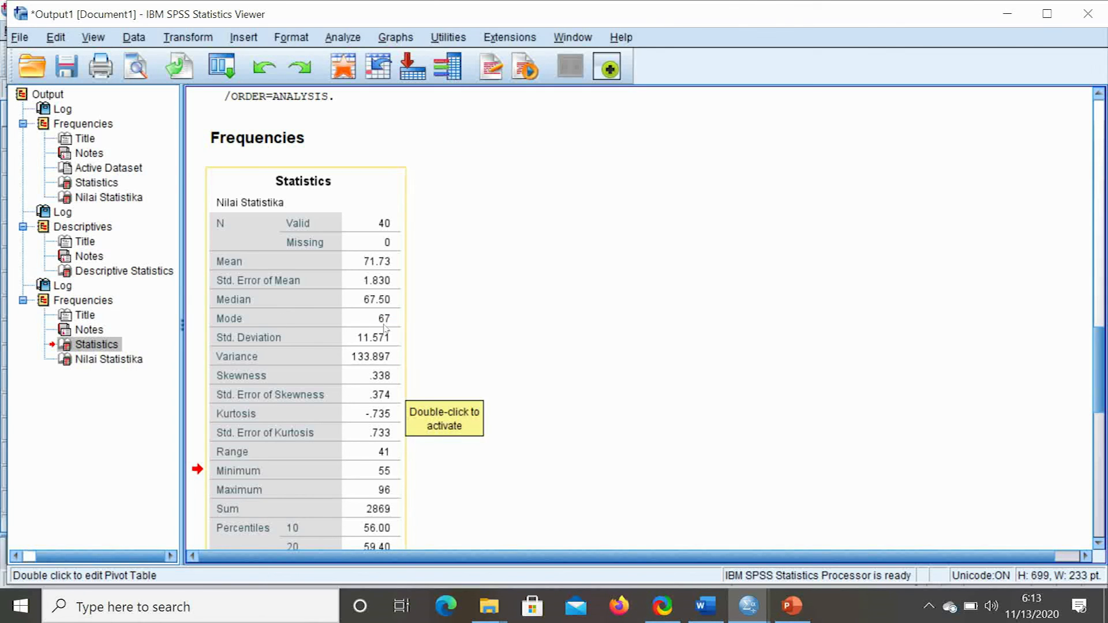
Examine the percentile rows against the other values in the Statistics table, and select the Nilai Statistika frequency table below it.
scroll(384, 327, "down", 8)
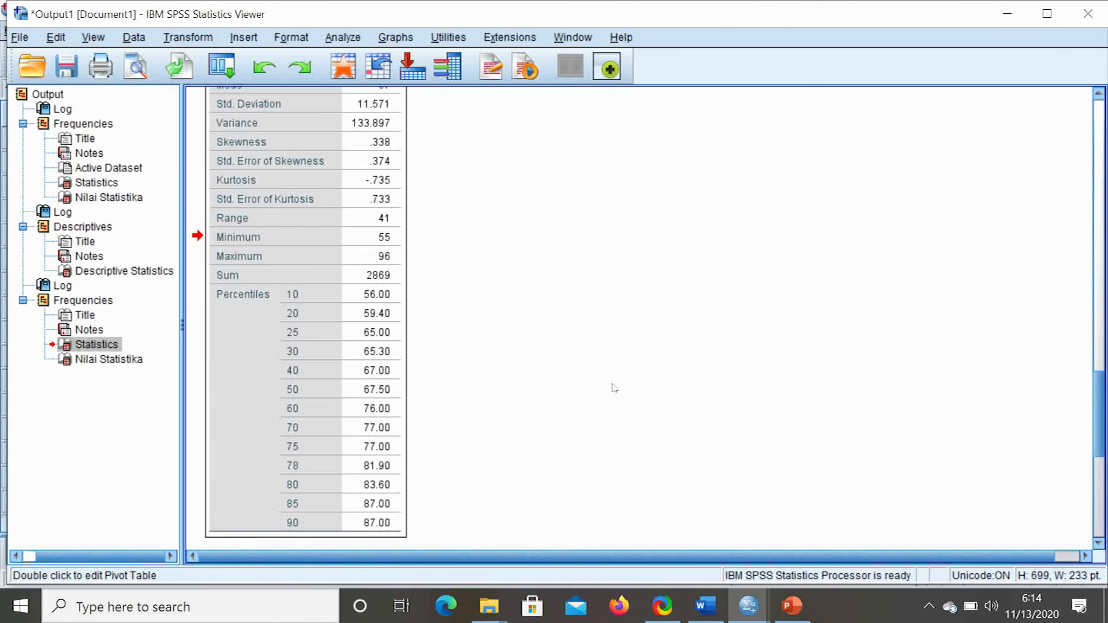
scroll(314, 251, "up", 5)
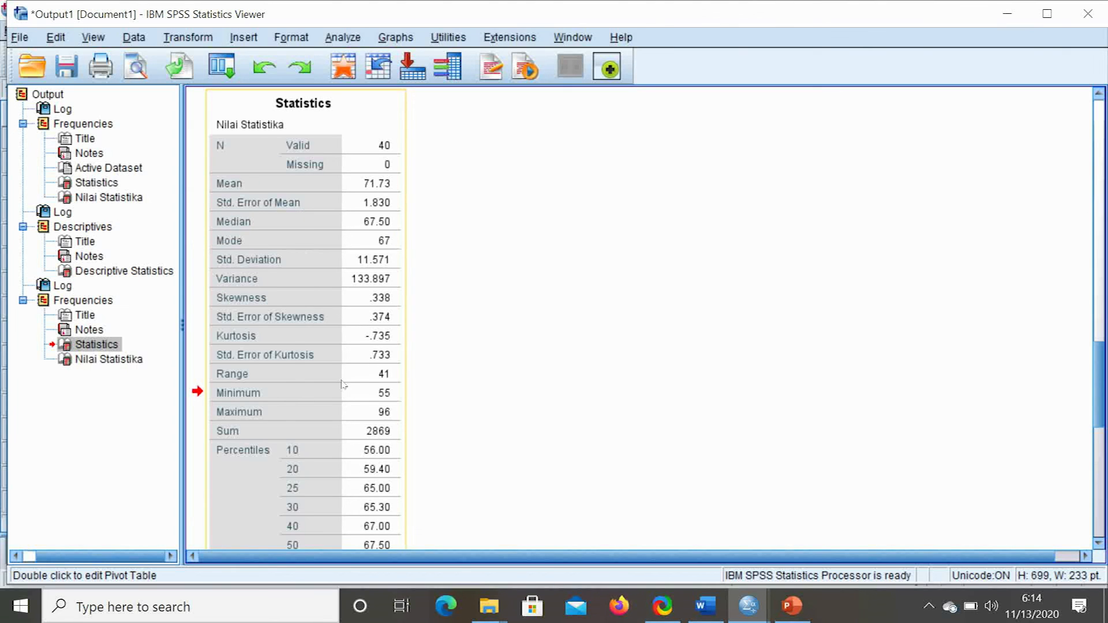
scroll(344, 447, "down", 5)
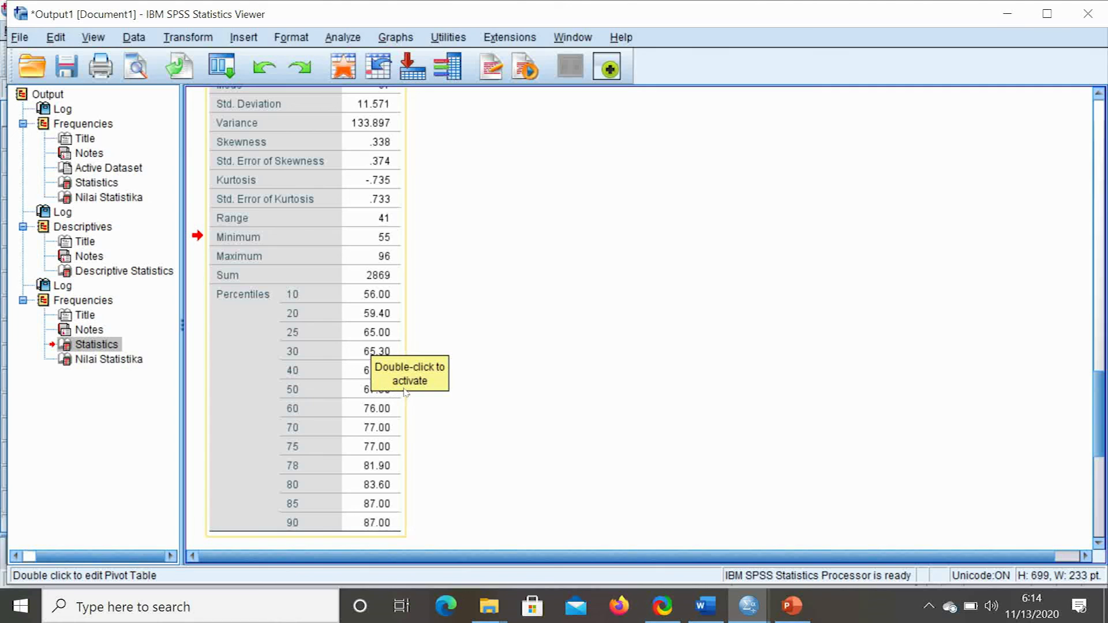
left_click(440, 426)
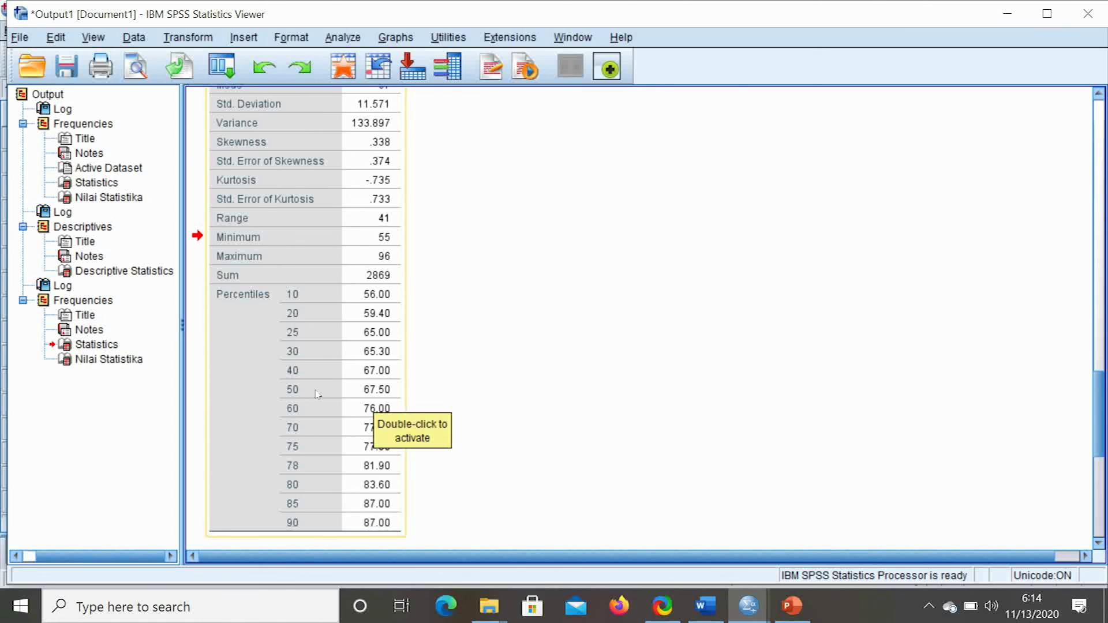
scroll(316, 394, "up", 3)
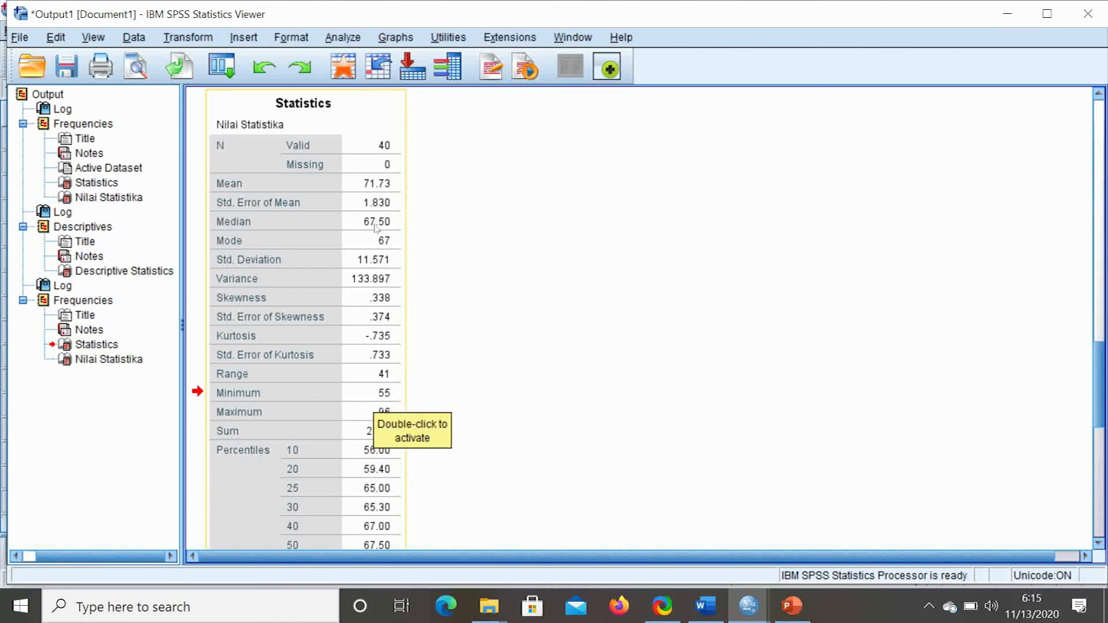
left_click(502, 376)
scroll(507, 440, "down", 3)
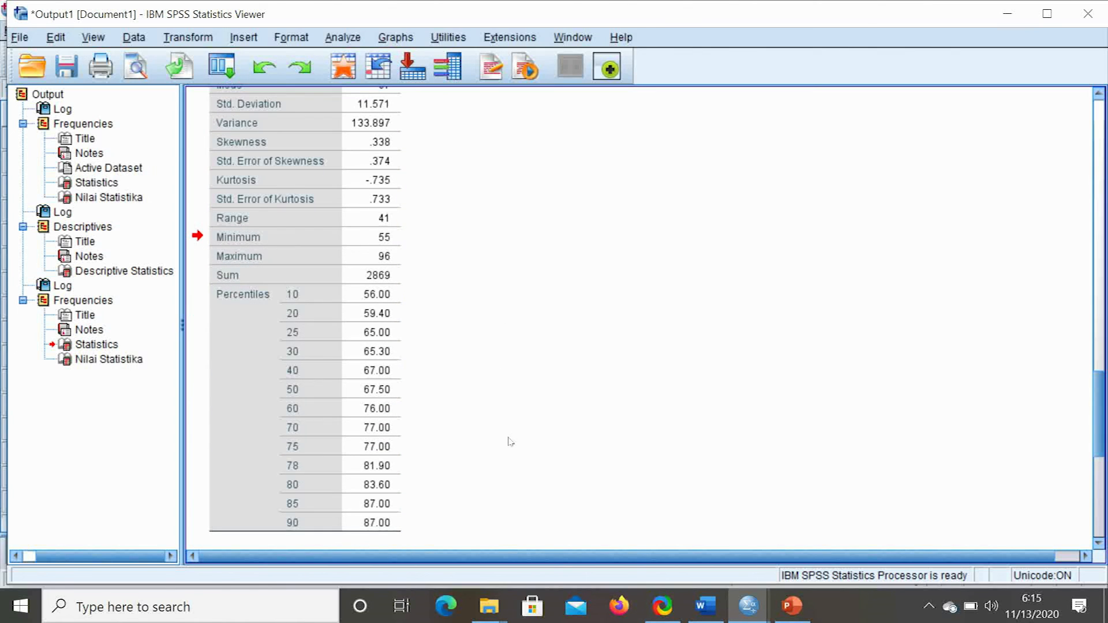
left_click(284, 375)
scroll(477, 437, "up", 4)
scroll(494, 380, "down", 10)
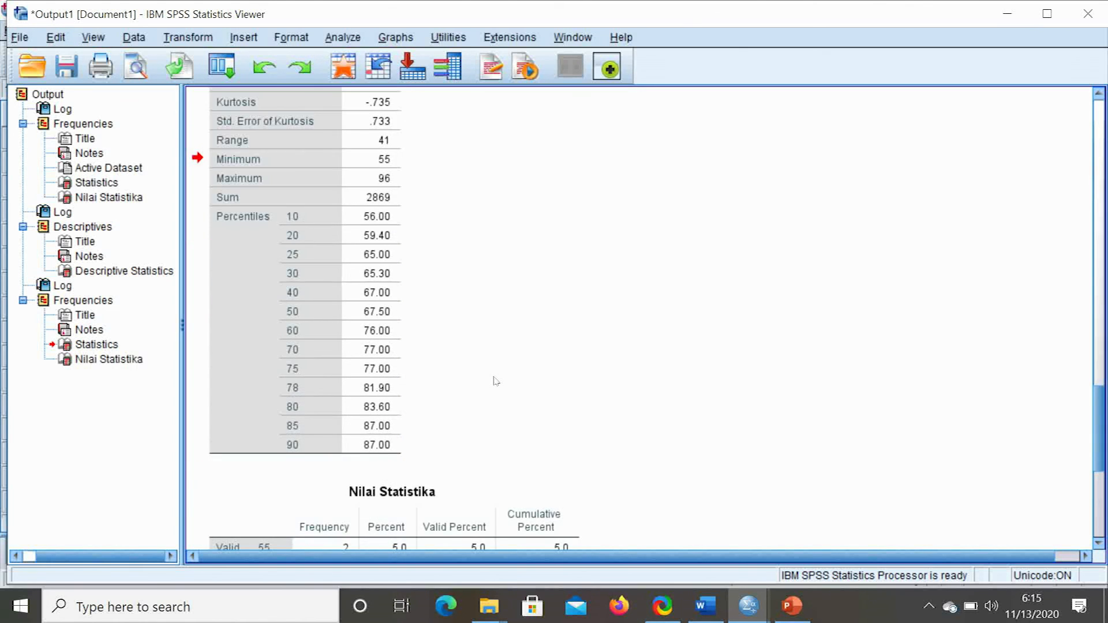
left_click(300, 152)
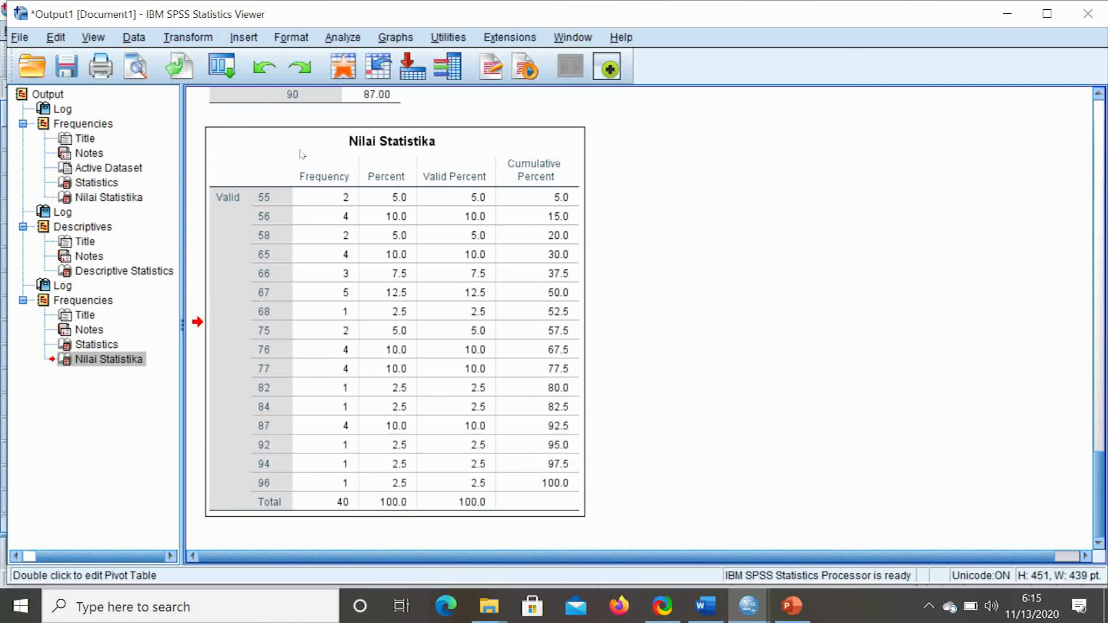